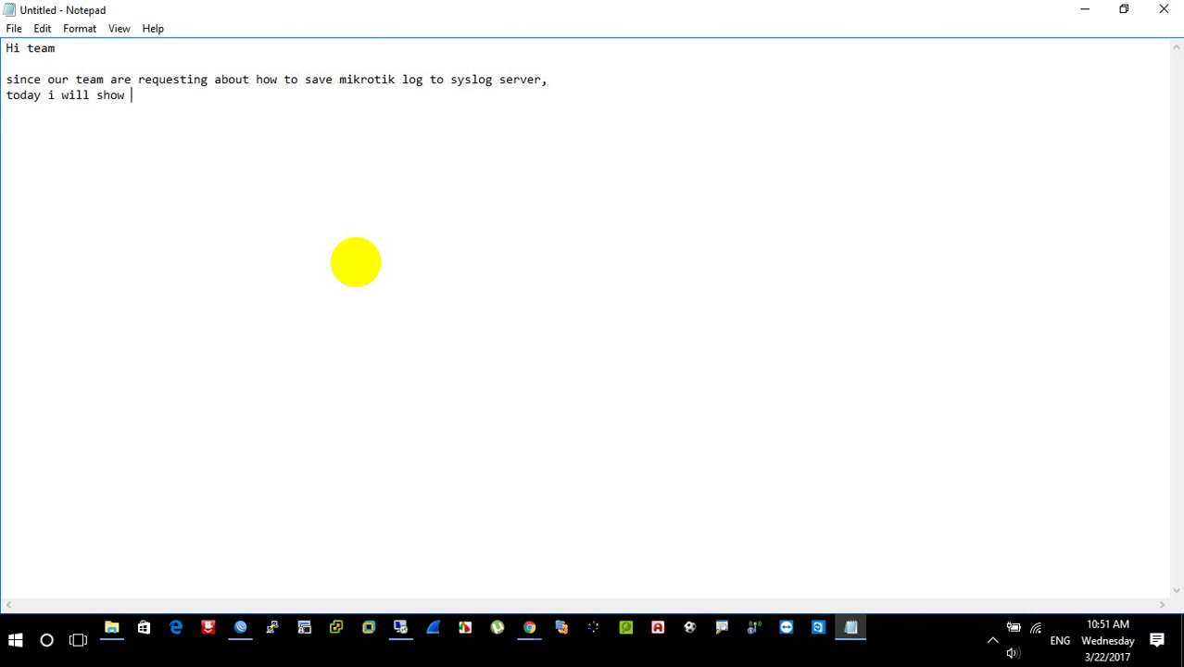
# - Continue the intro sentence with "you how to setup free syslog server and how to configure on mikrotik router."
pyautogui.write('ow to setup')
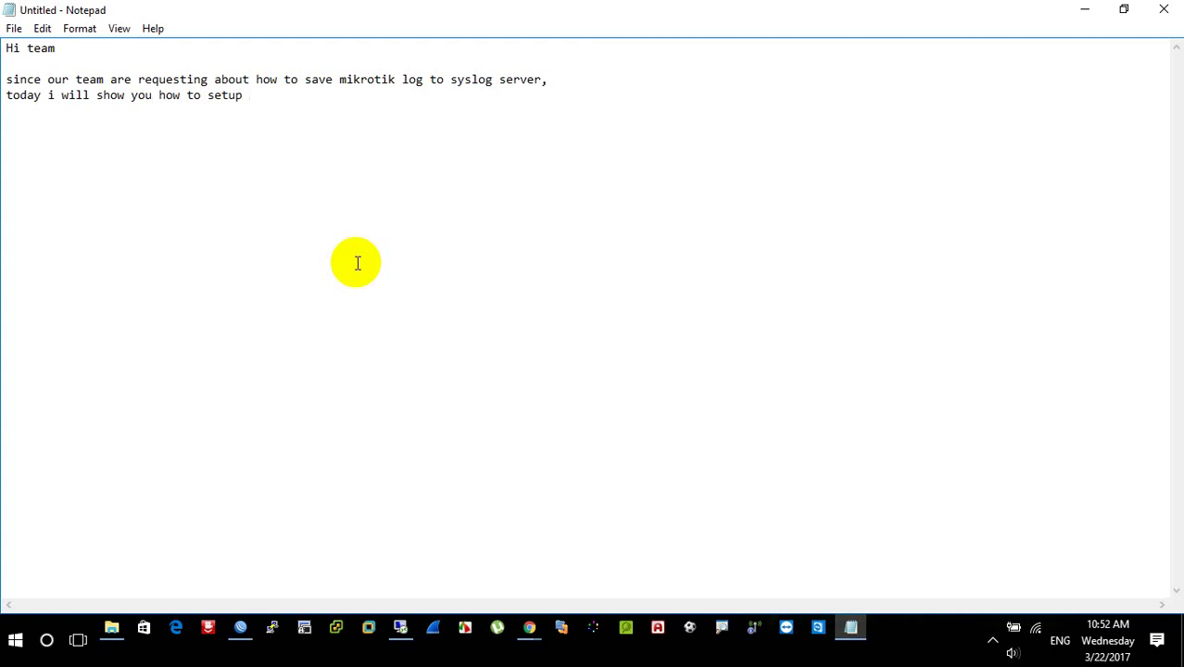
pyautogui.write(' free syslog ser')
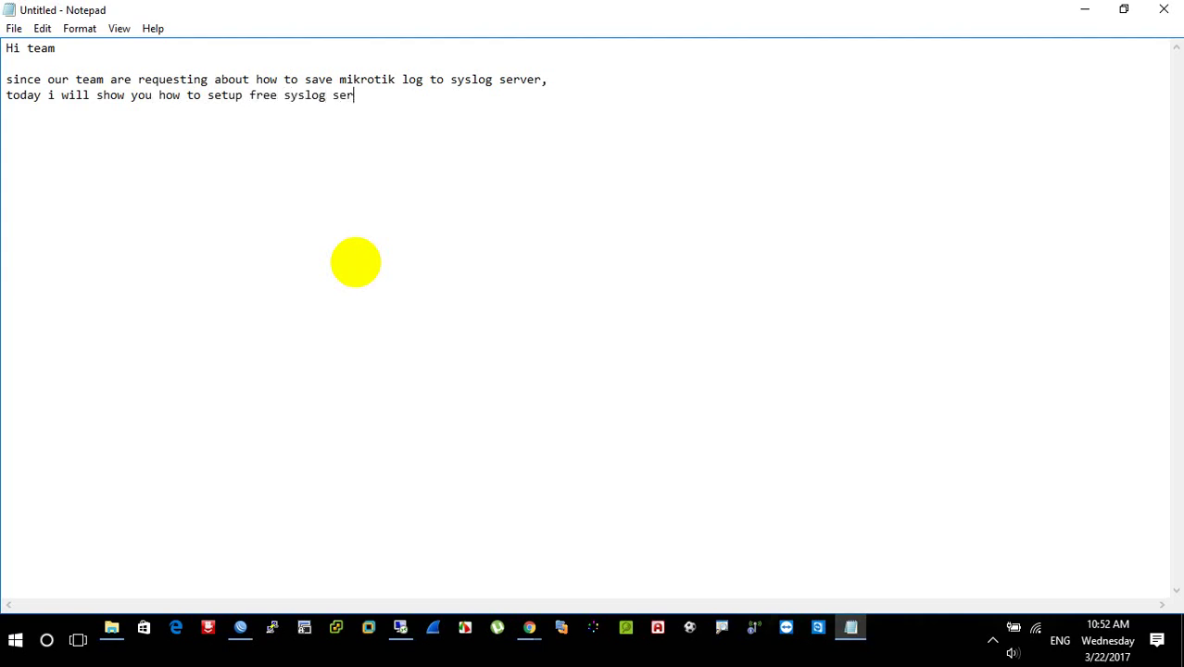
pyautogui.write('ver and how to configure ')
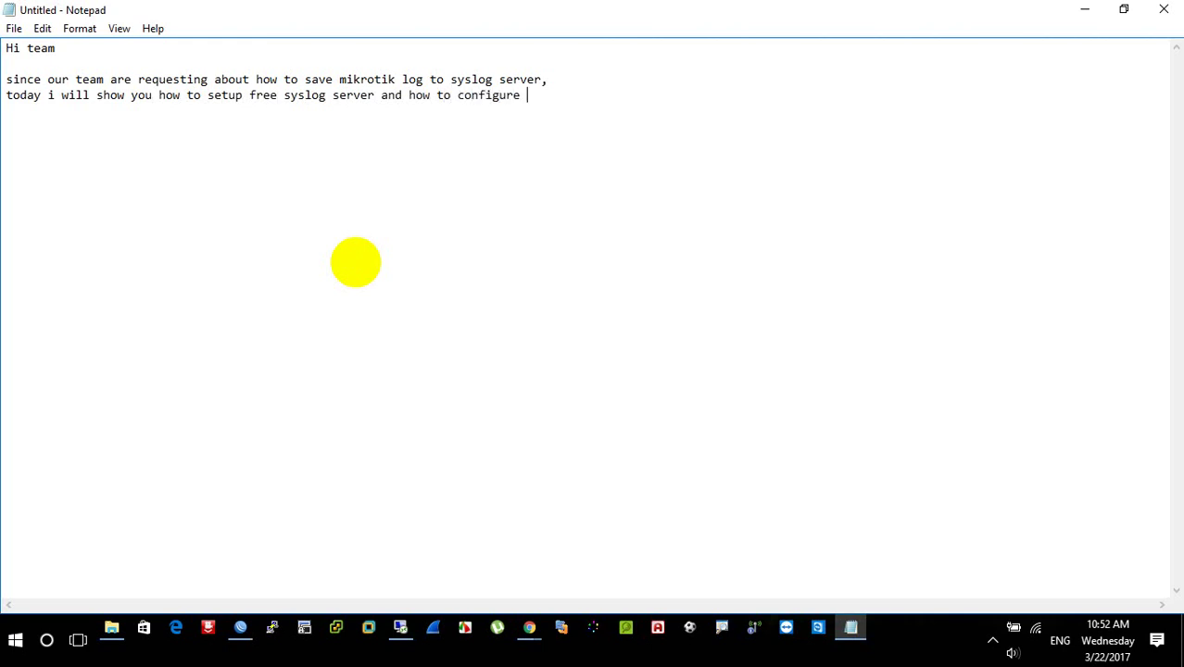
pyautogui.write('on mikrotik router')
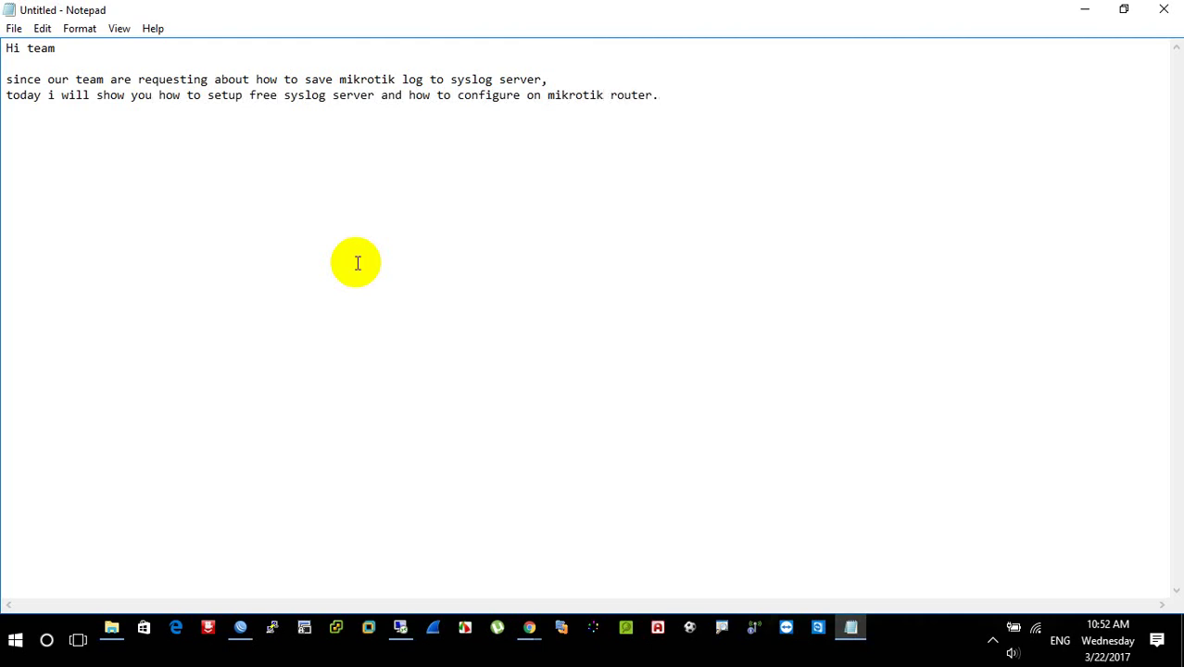
pyautogui.write('.')
# - Add the line "let start" and, below it, the first list item "1. install syslog server"
pyautogui.press('Return')
pyautogui.write('1et star. inst')
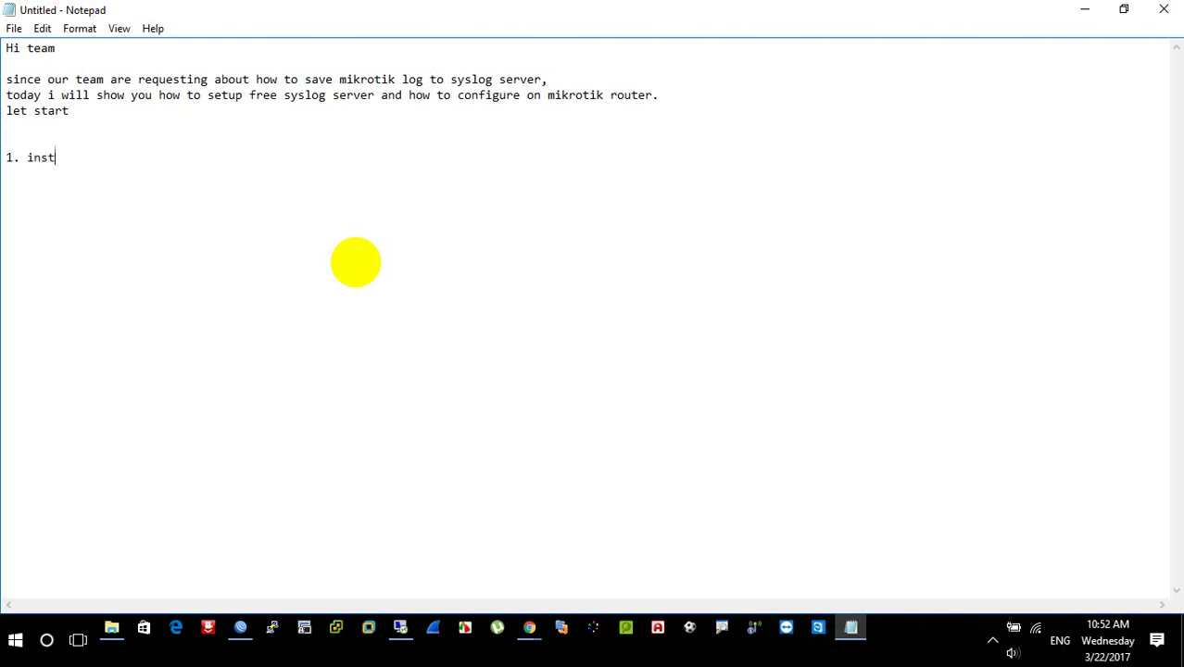
pyautogui.write('all syslog server')
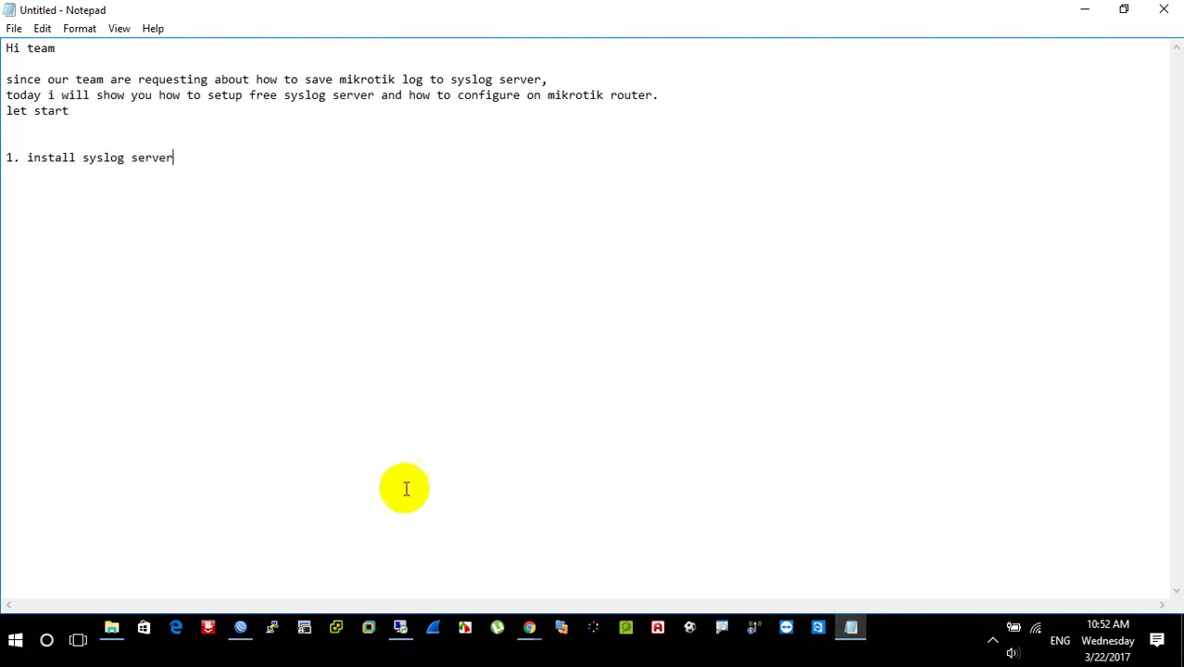
# - Switch to the remote desktop session, move VisualSyslog_setup to the middle of the desktop and run it
pyautogui.click(401, 627)
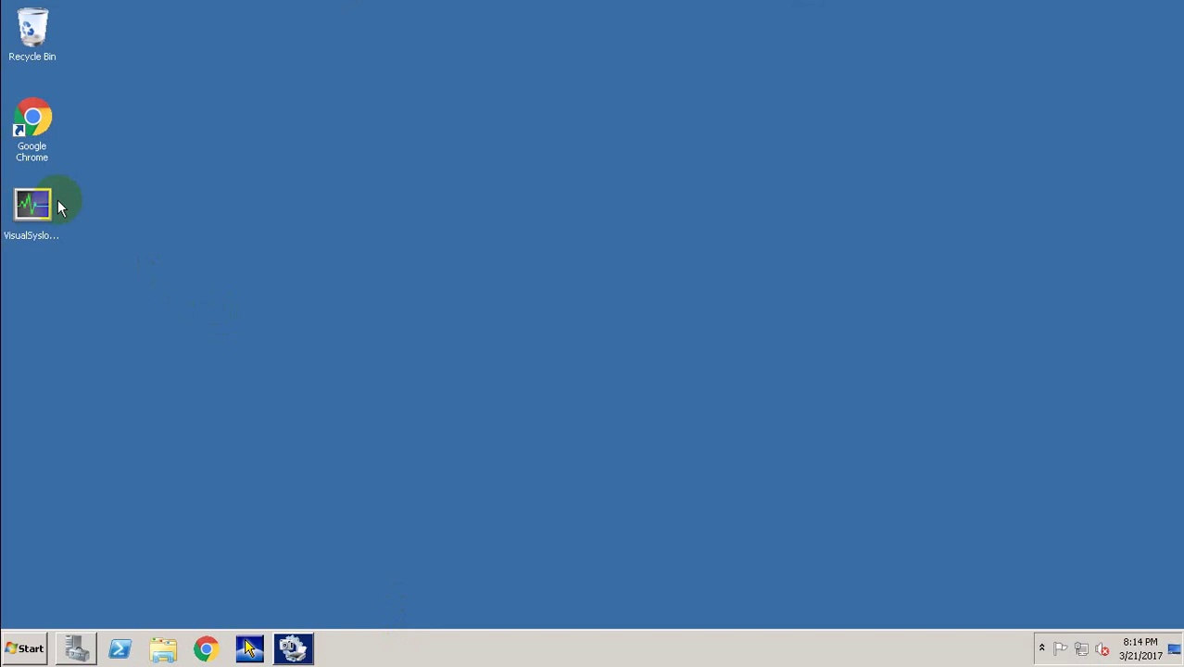
pyautogui.moveTo(37, 215); pyautogui.dragTo(531, 222)
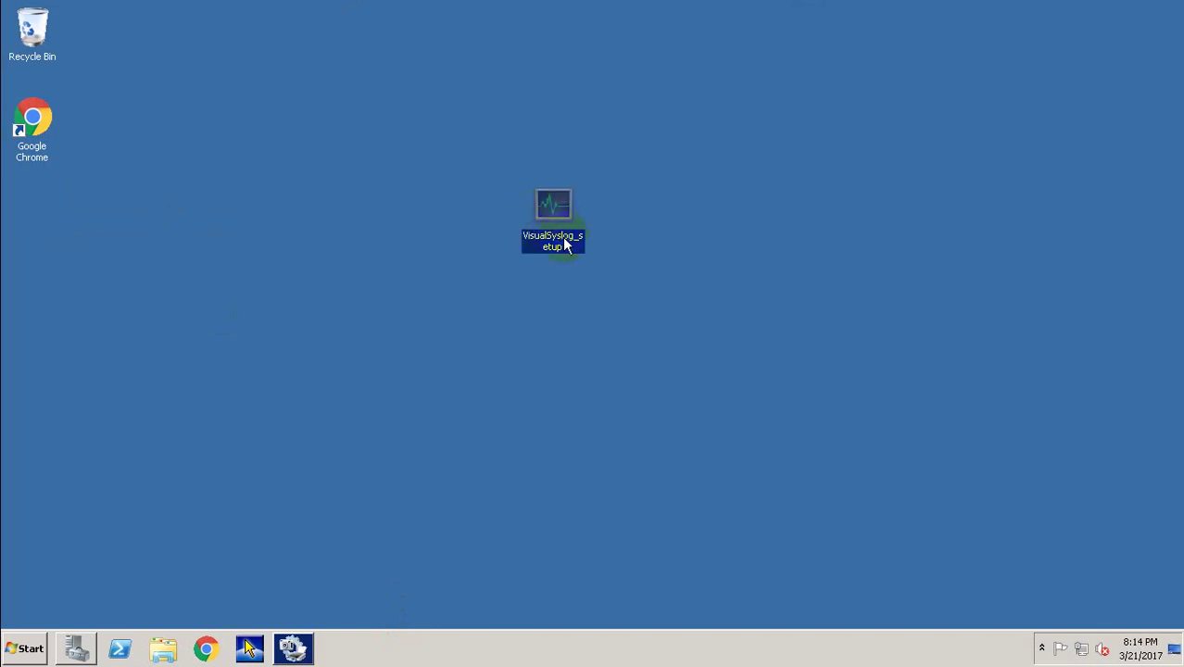
pyautogui.doubleClick(555, 243)
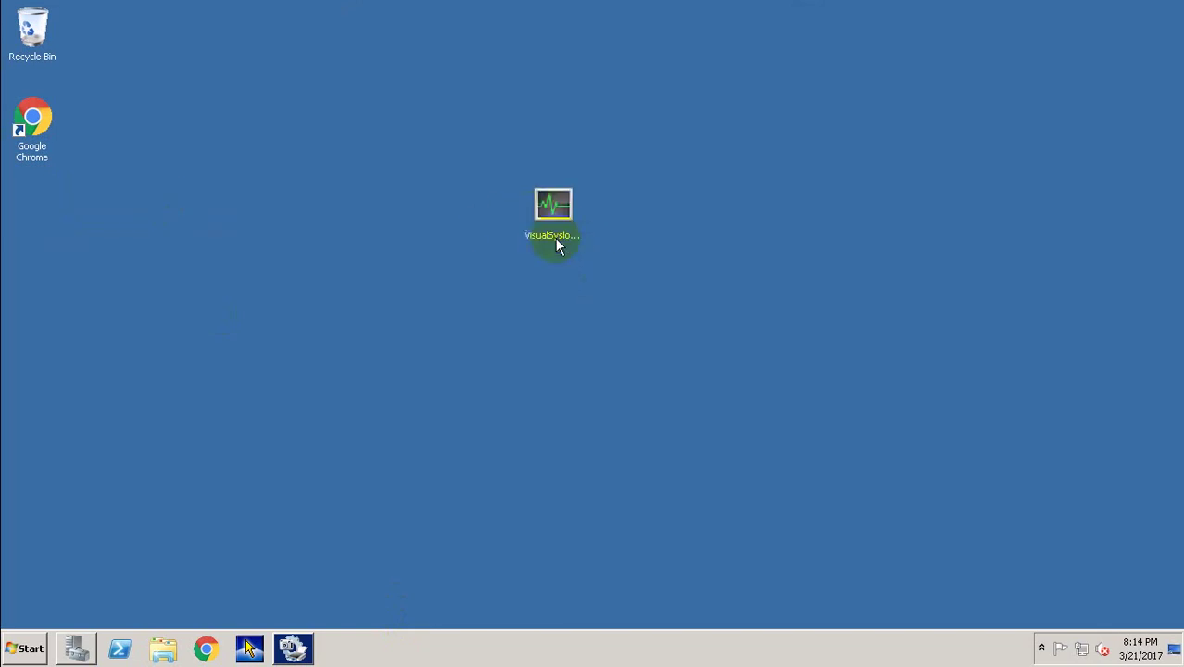
pyautogui.click(649, 339)
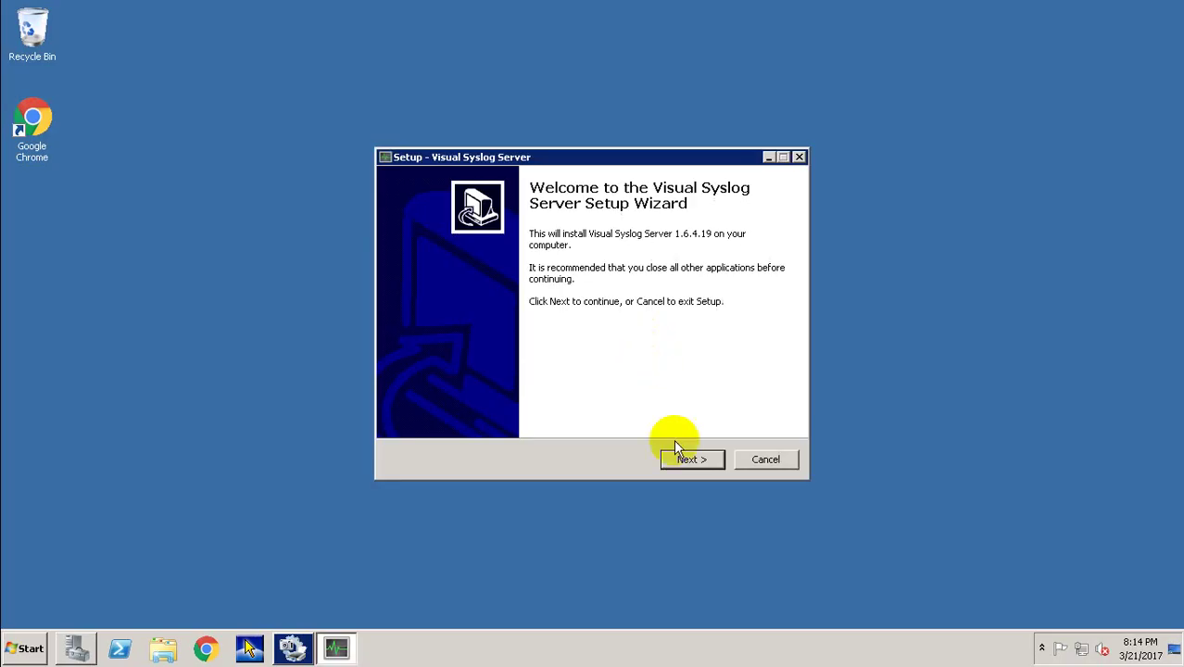
# - Accept C:\Program Files (x86)\visualsyslog as the destination and agree to install into the existing folder
pyautogui.click(692, 461)
pyautogui.click(693, 461)
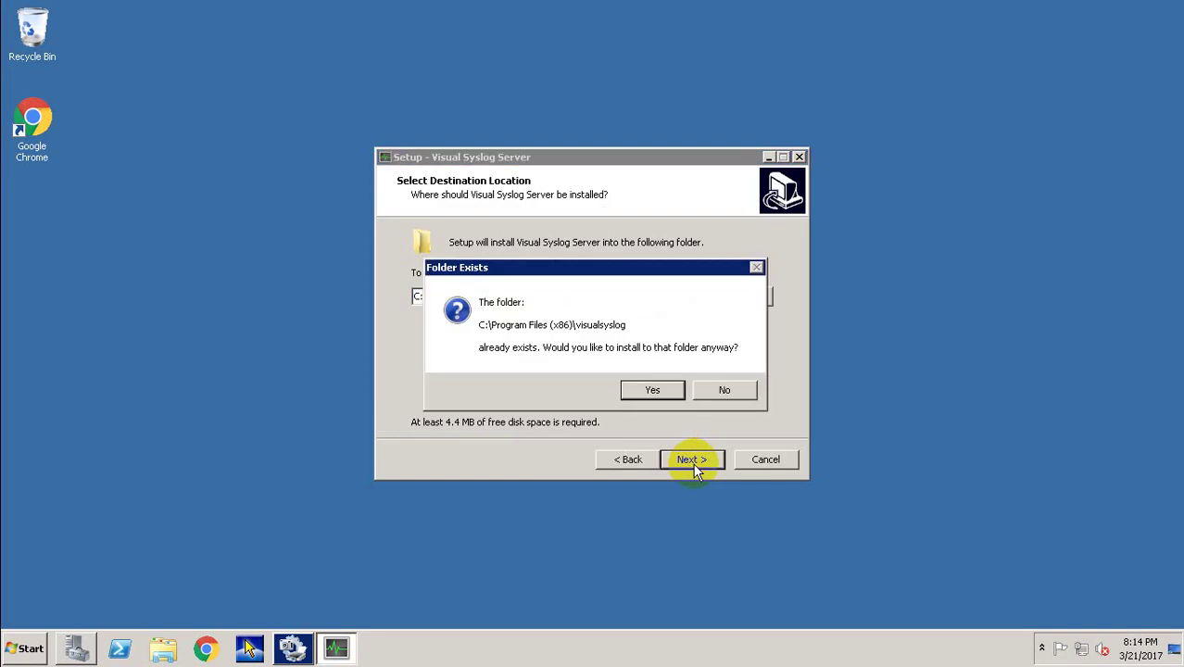
pyautogui.click(660, 392)
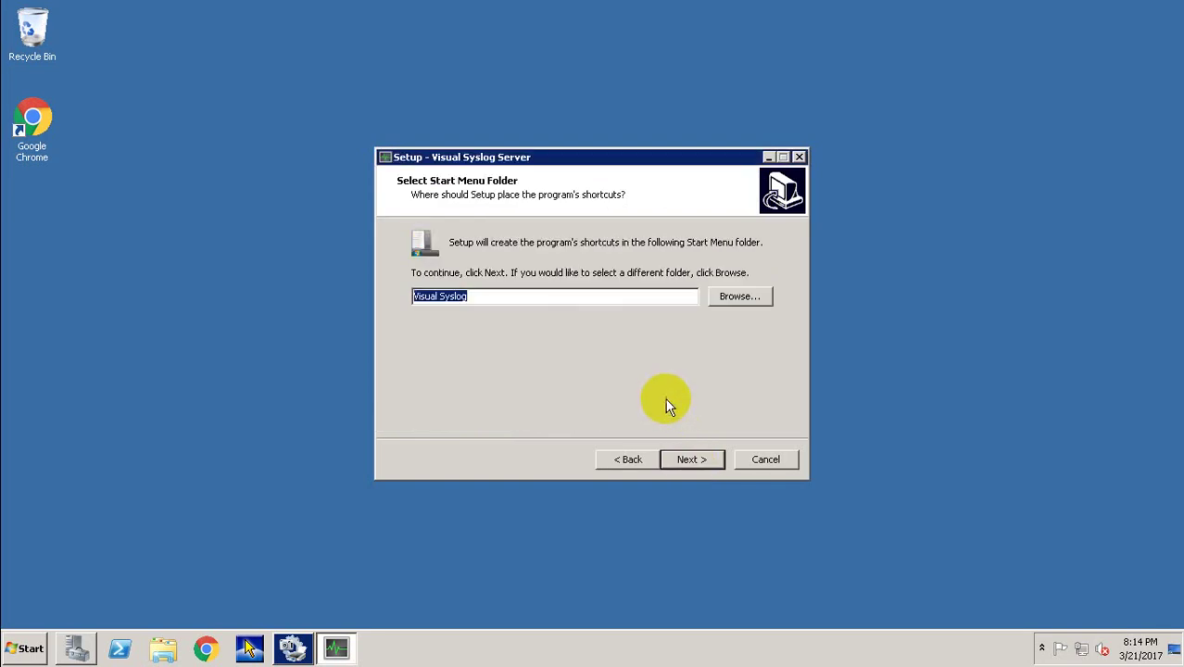
# - Install with the Visual Syslog Start Menu folder and automatic closing of running applications, then finish with launching Visual Syslog Server
pyautogui.click(686, 457)
pyautogui.click(687, 458)
pyautogui.click(686, 457)
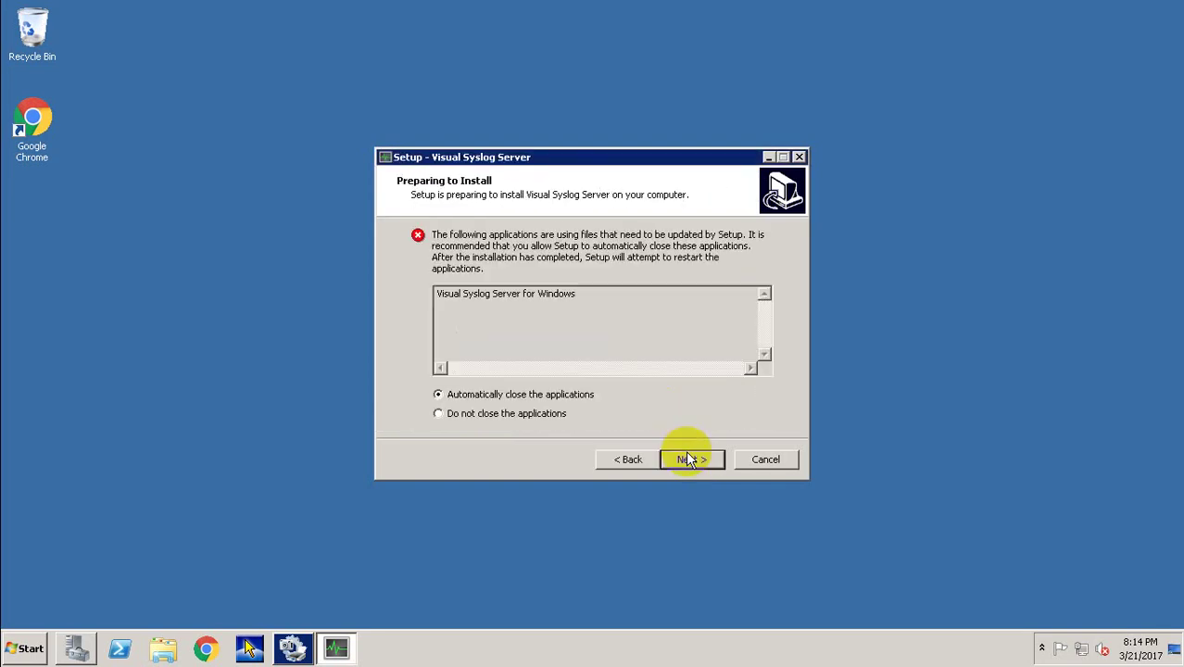
pyautogui.click(687, 458)
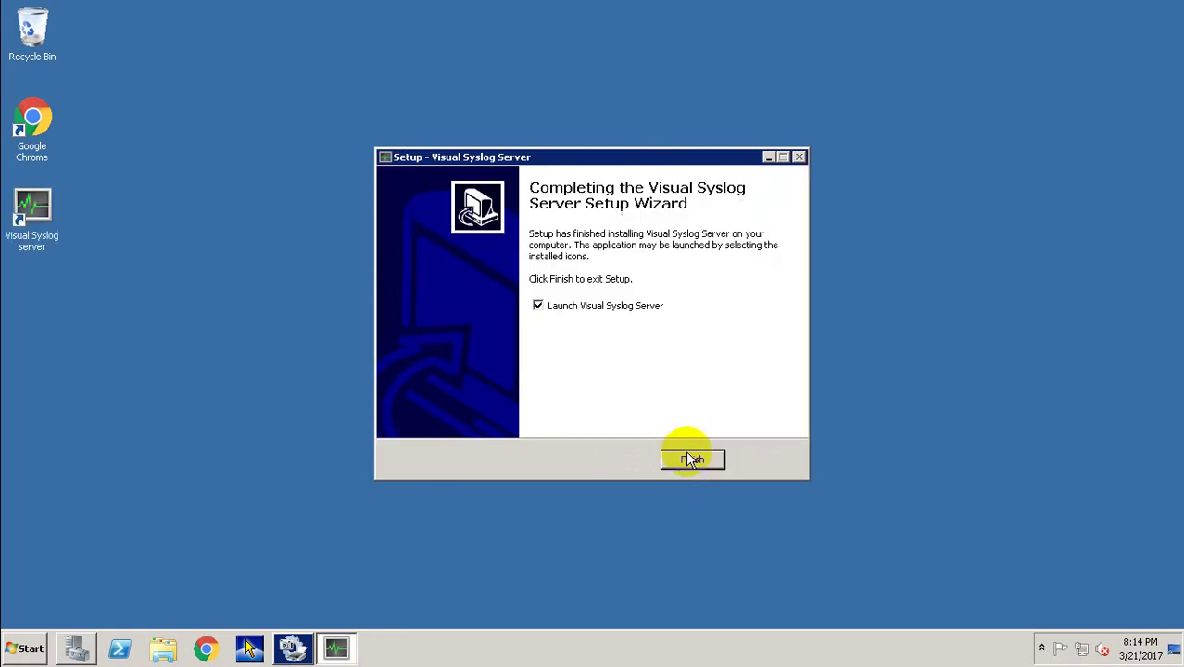
pyautogui.click(692, 461)
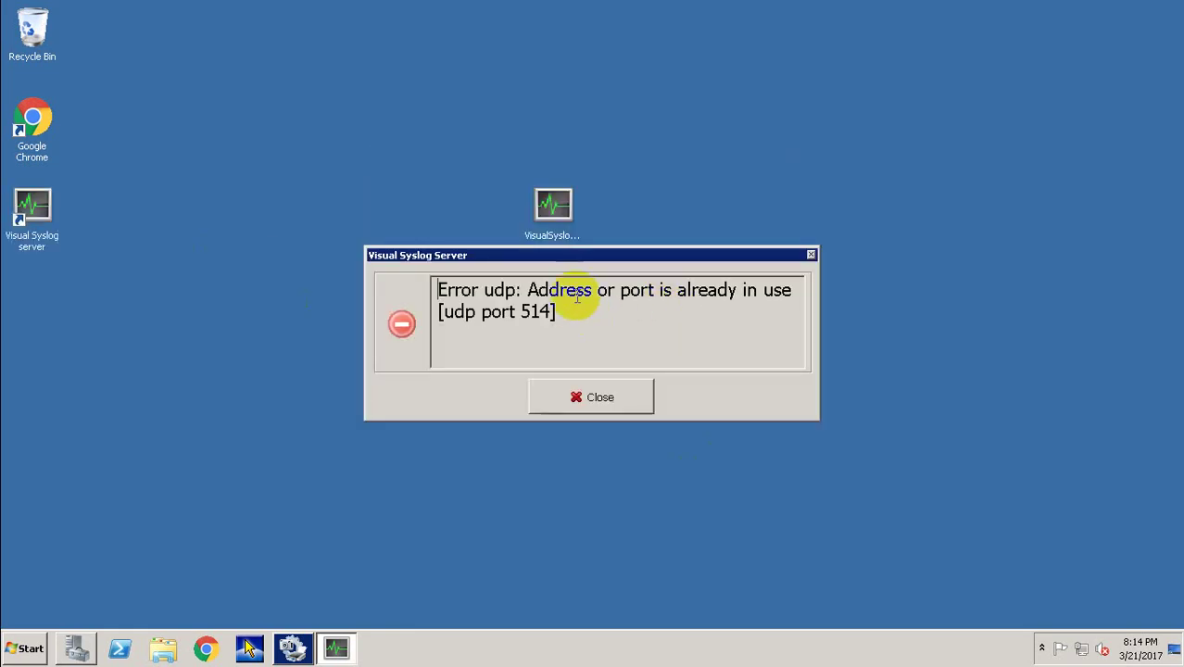
# - Dismiss the UDP port error and clear the log messages from the view
pyautogui.click(606, 395)
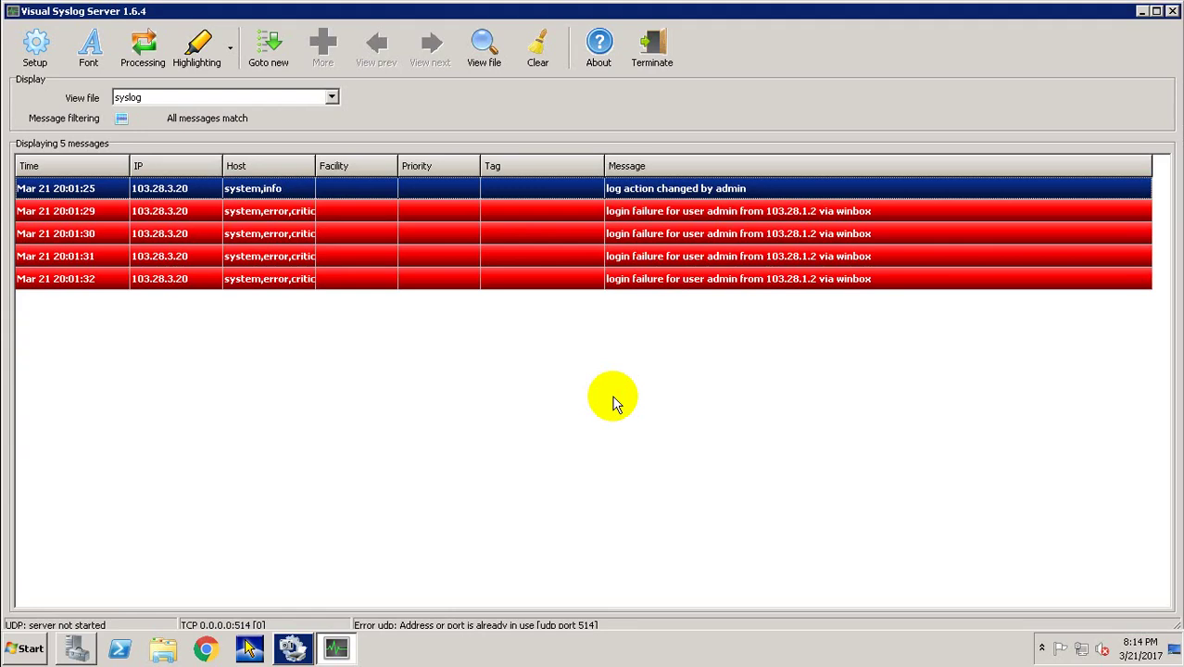
pyautogui.rightClick(415, 365)
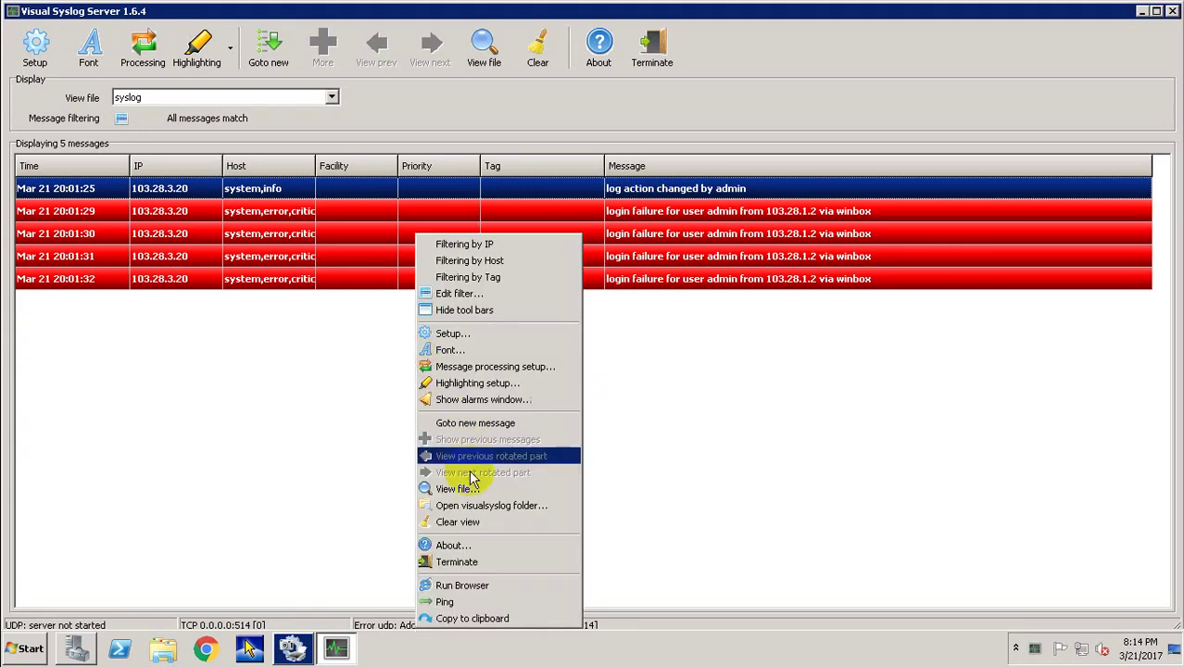
pyautogui.click(472, 522)
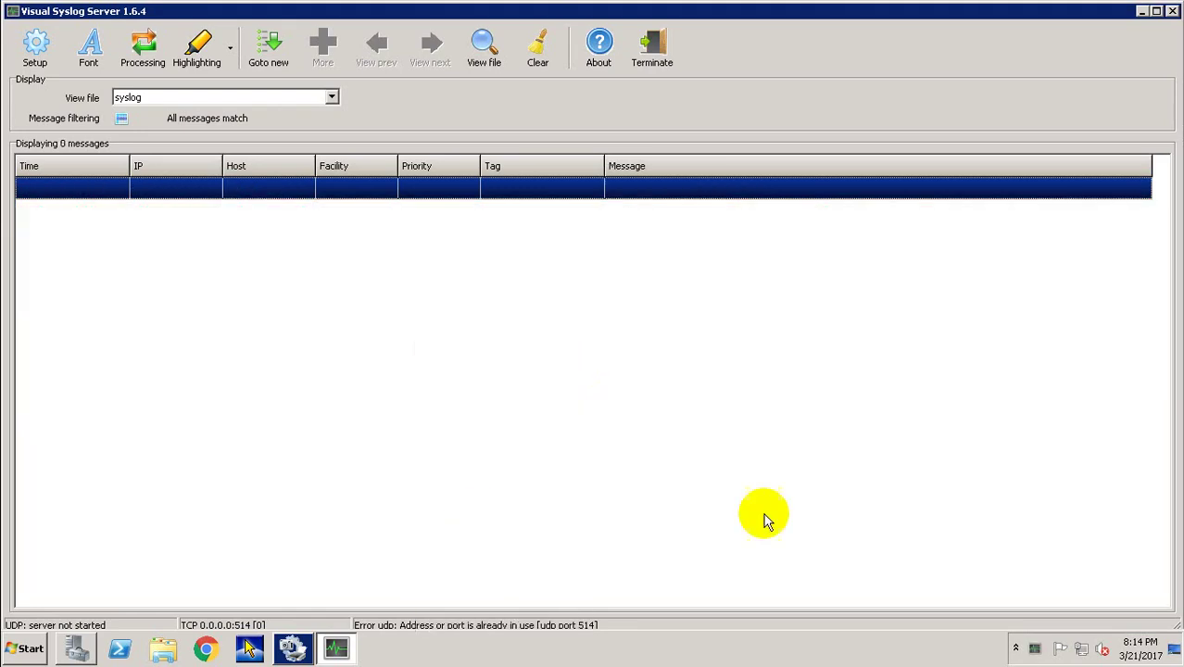
# - Check the hidden notification area icons and terminate Visual Syslog Server
pyautogui.click(1015, 647)
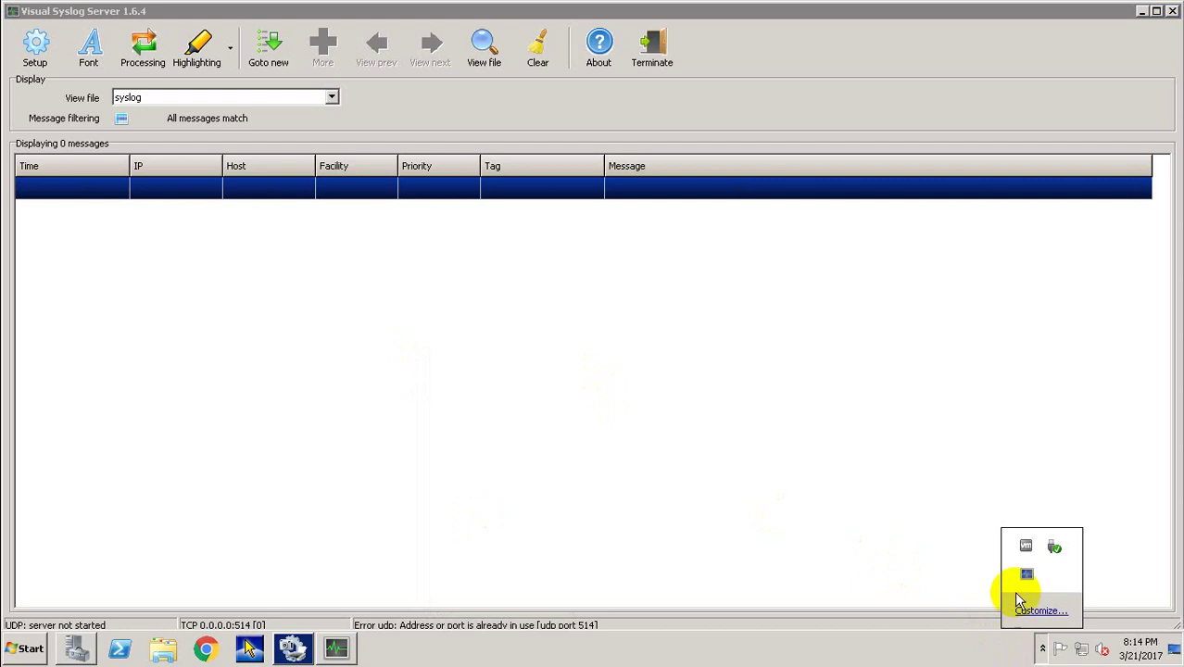
pyautogui.click(542, 422)
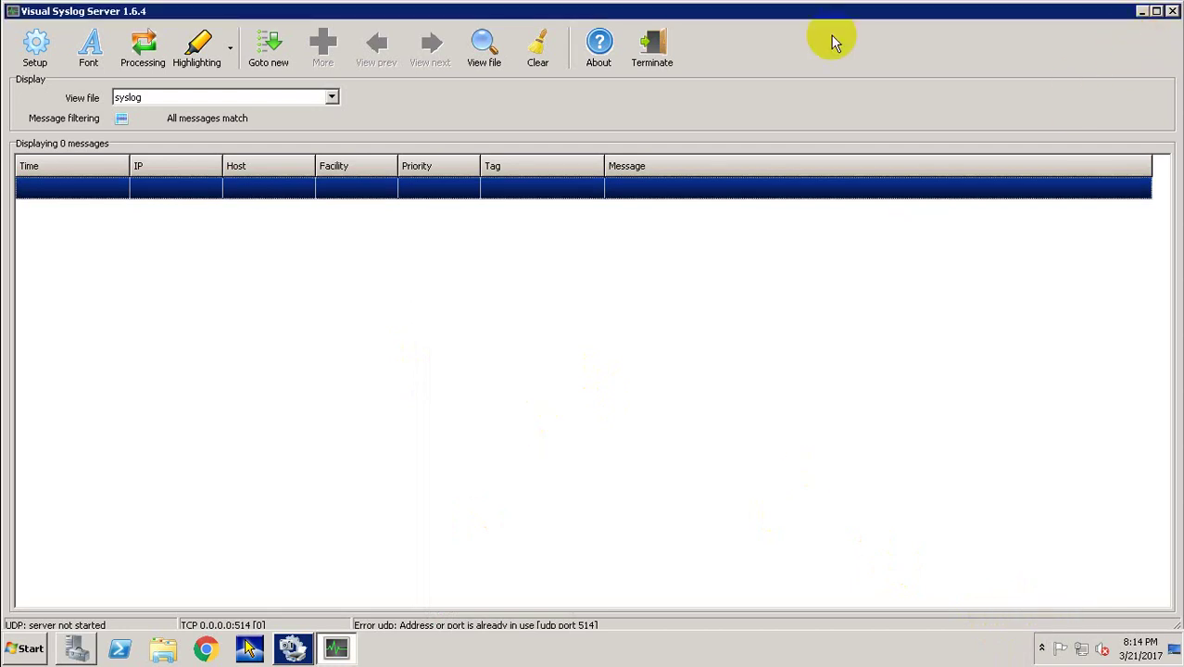
pyautogui.click(662, 58)
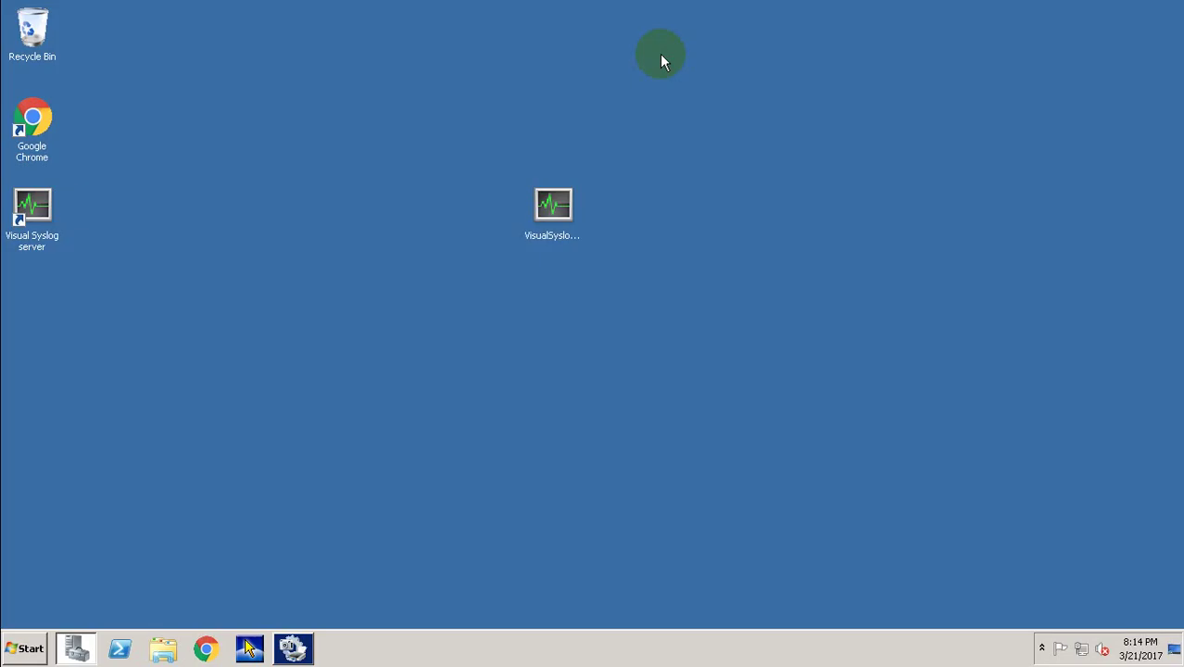
# - Relaunch Visual Syslog Server from the desktop, dismiss its startup error and clear the displayed messages
pyautogui.doubleClick(52, 190)
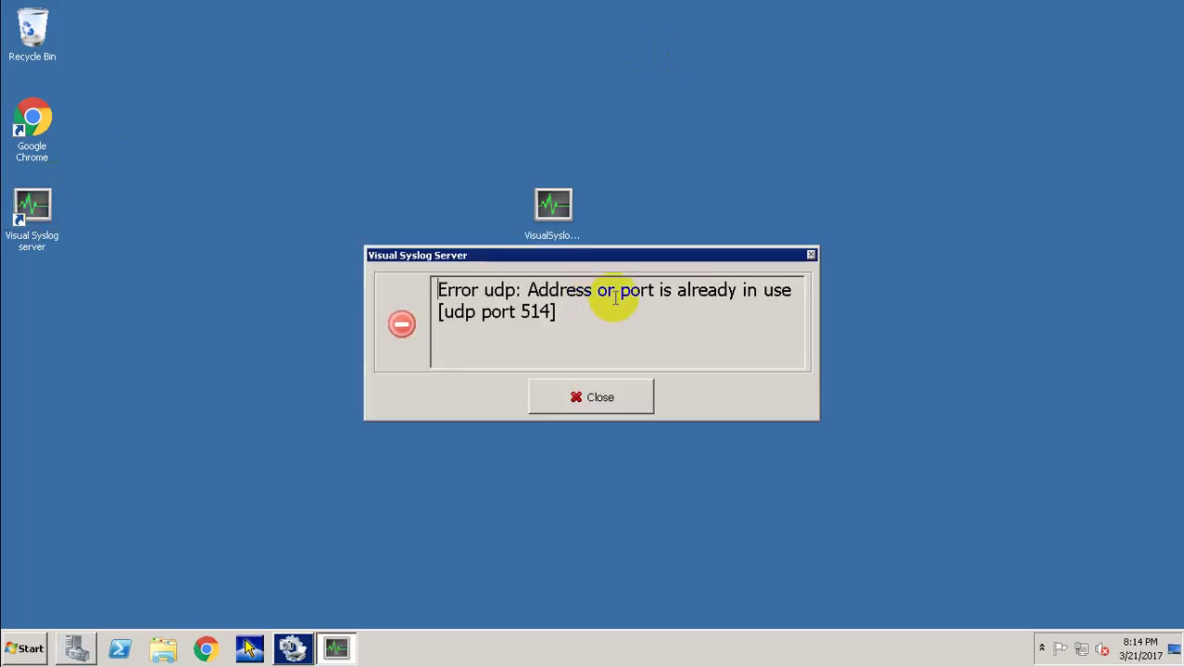
pyautogui.click(615, 391)
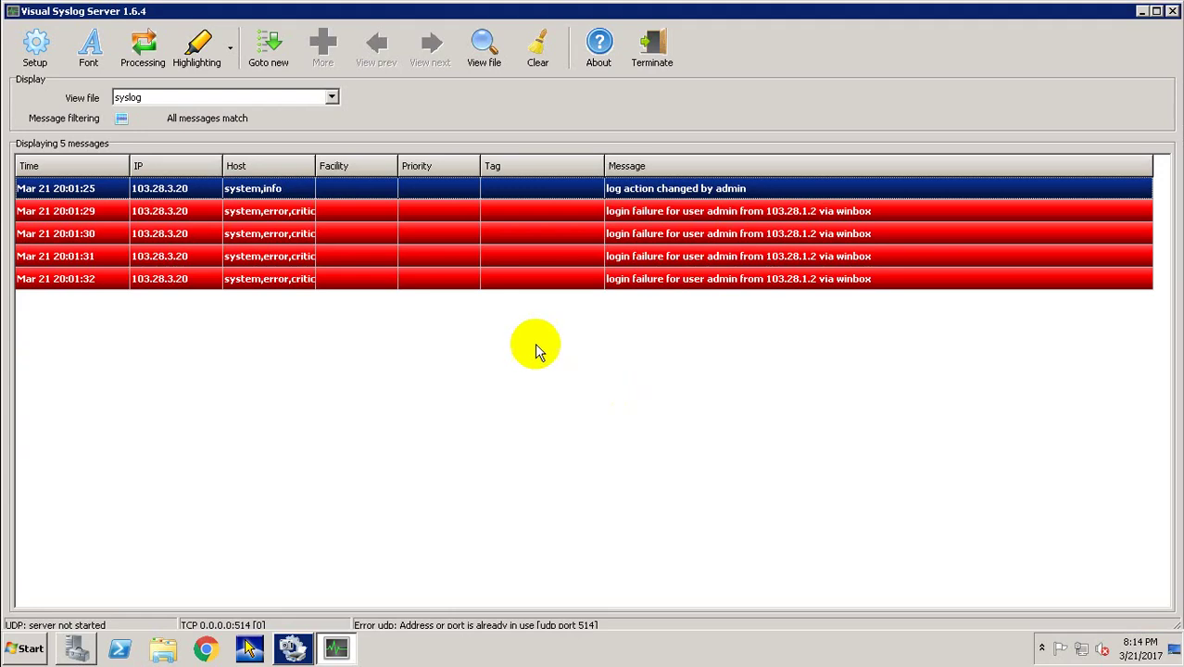
pyautogui.rightClick(434, 350)
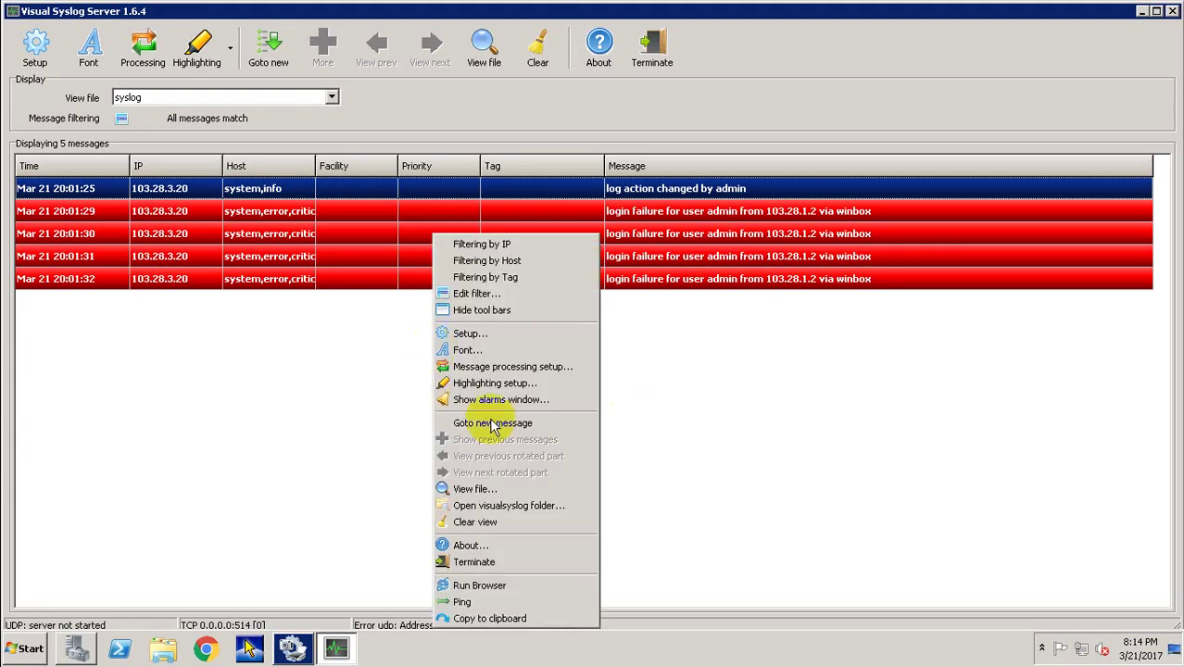
pyautogui.click(481, 525)
# - Write the note "now syslog siad port 514 is already used by another application." in the Run dialog
pyautogui.press('super+r')
pyautogui.write('n')
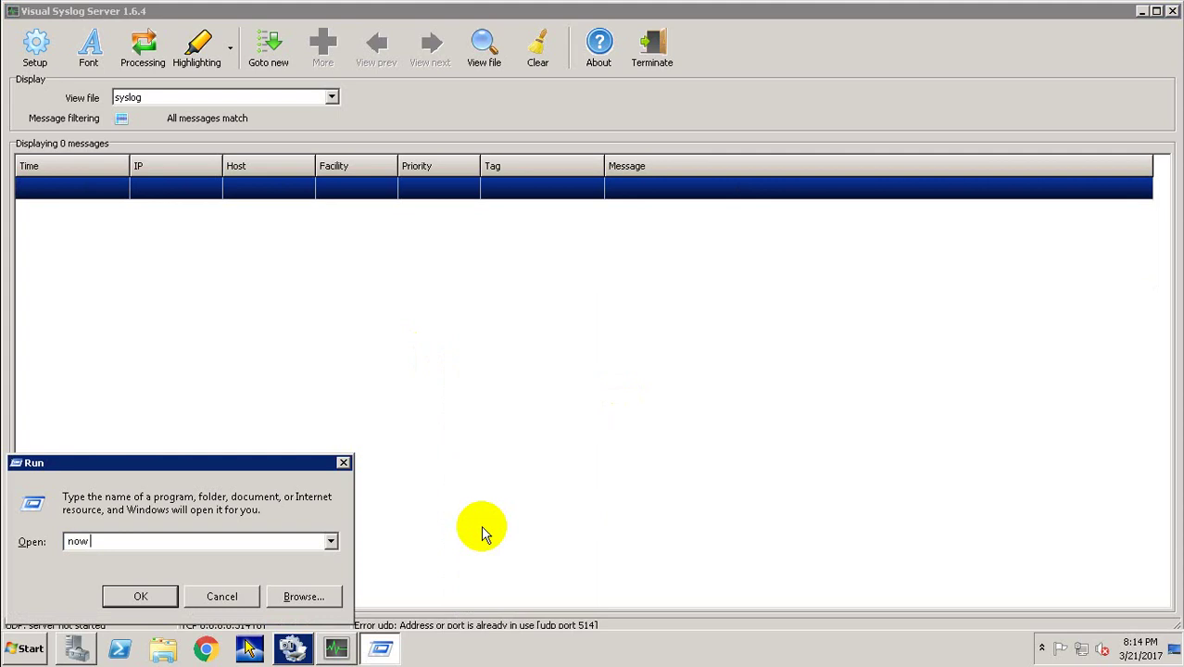
pyautogui.write('ow syslog siad port 514 is')
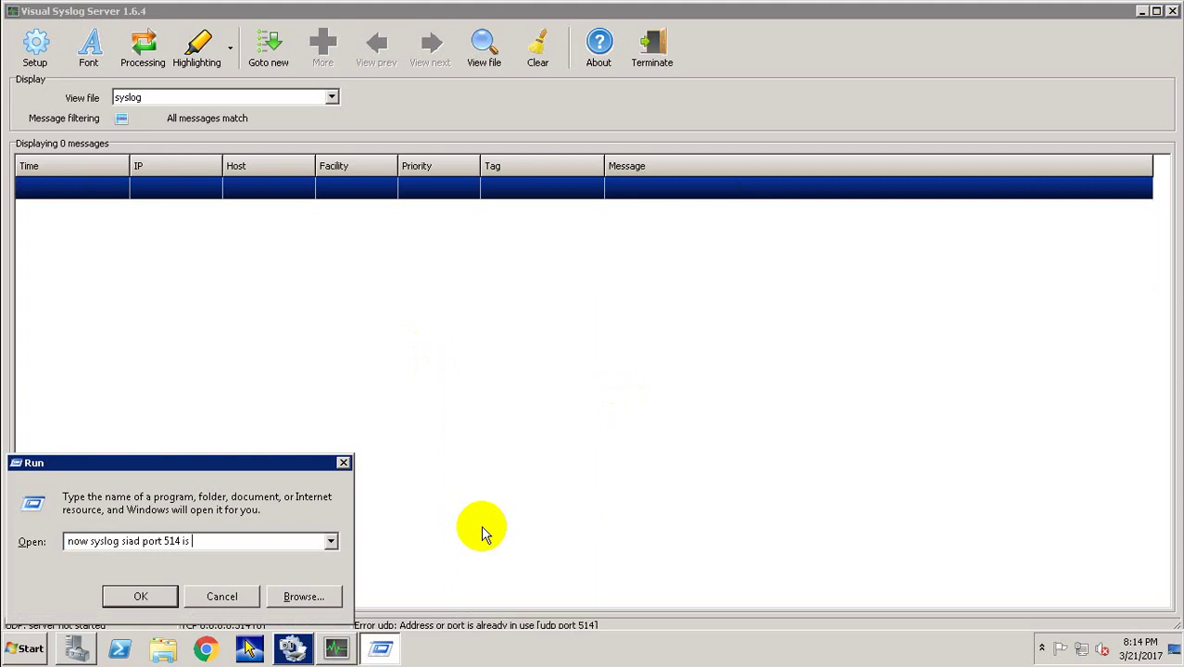
pyautogui.write(' already used by another a')
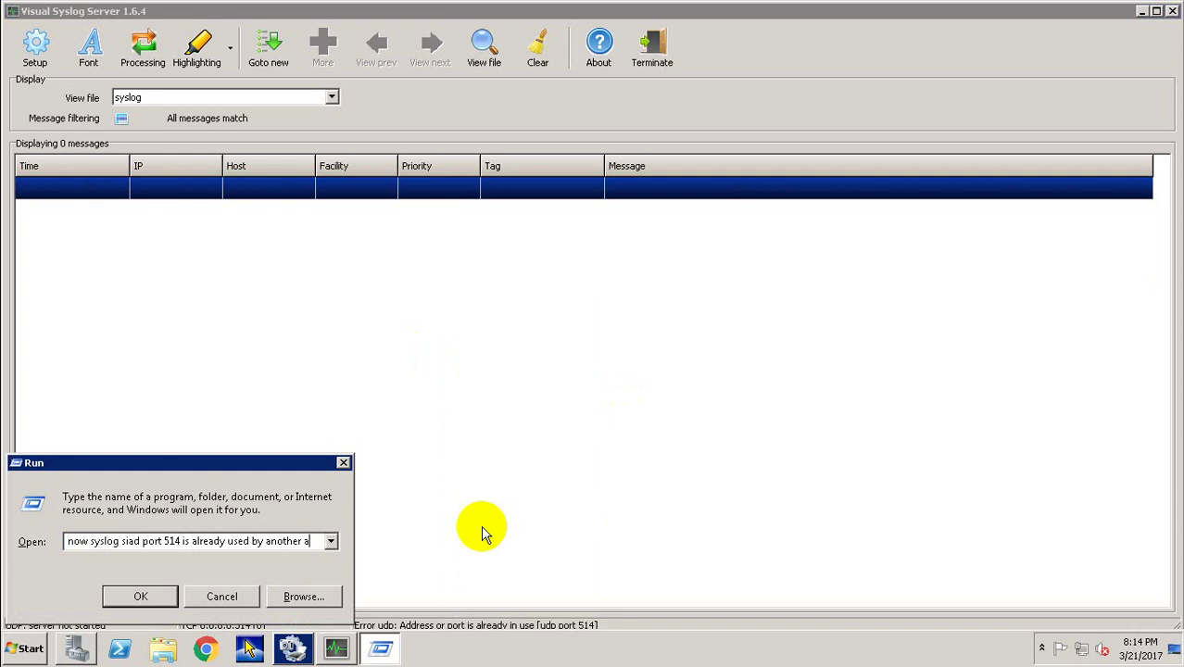
pyautogui.write('pplicati')
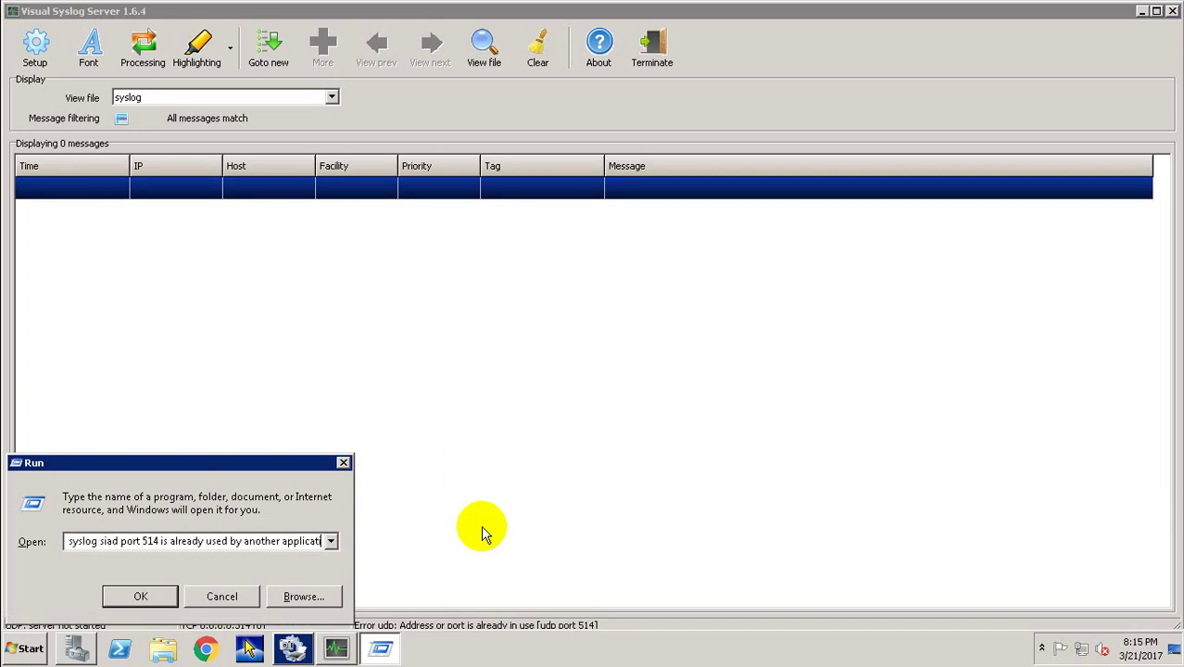
pyautogui.write('on')
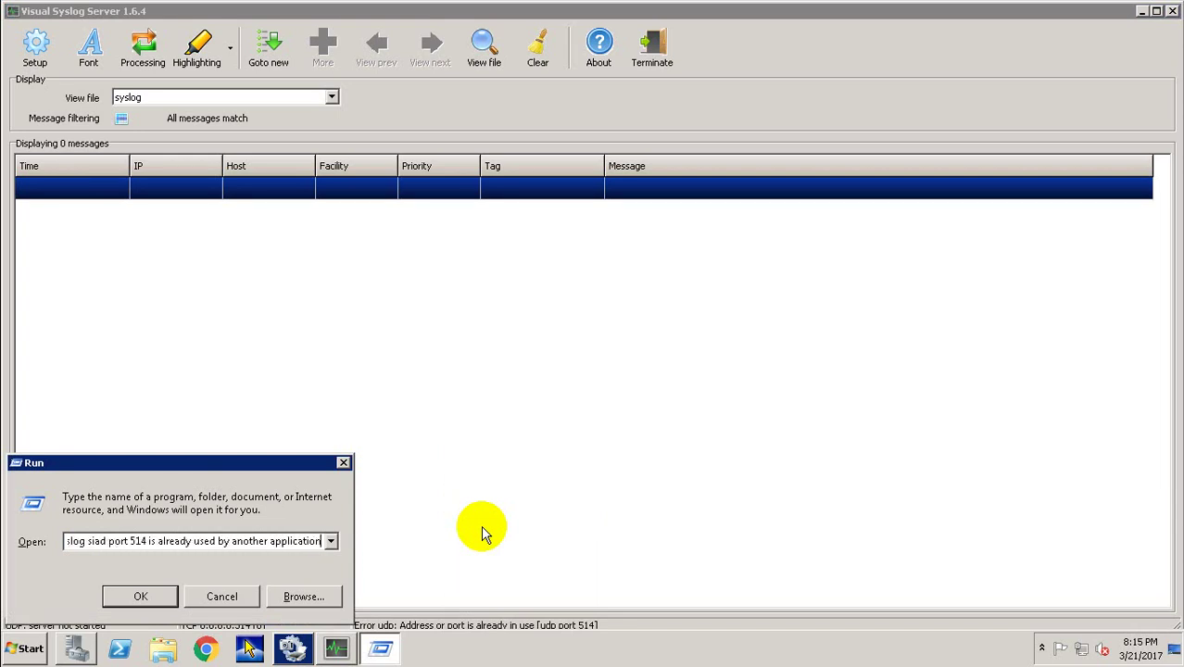
pyautogui.write('.')
# - Replace the Run dialog note with "so we need to change to other port", then close the dialog without running it
pyautogui.hotkey('ctrl', 'a')
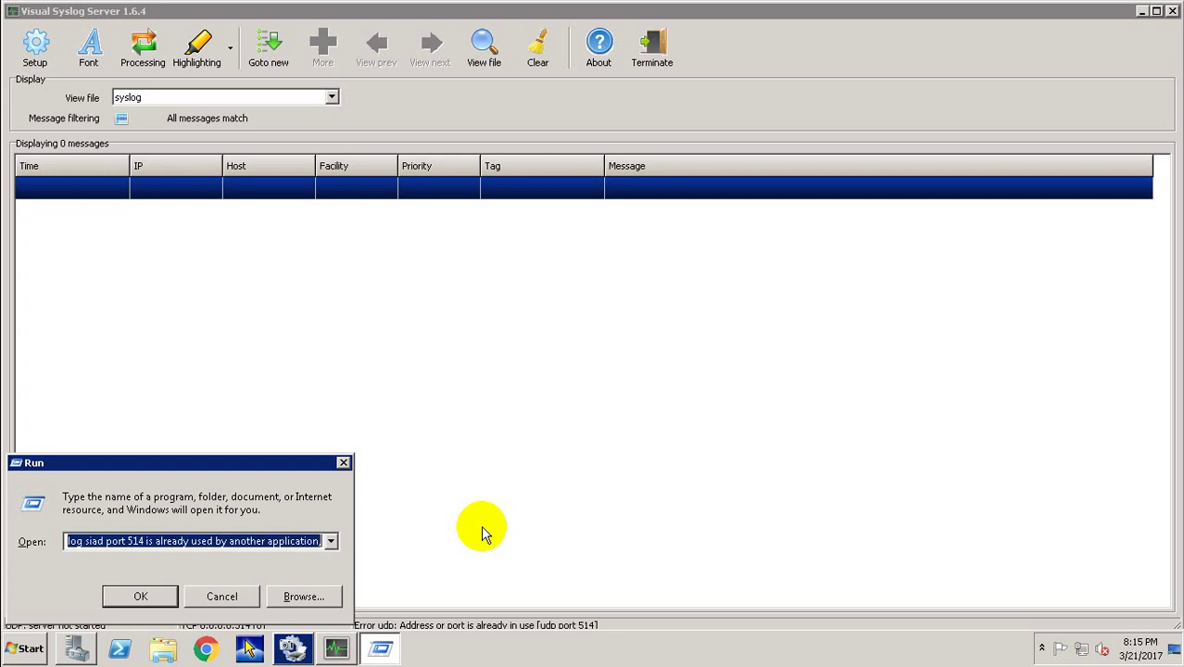
pyautogui.write('so we n')
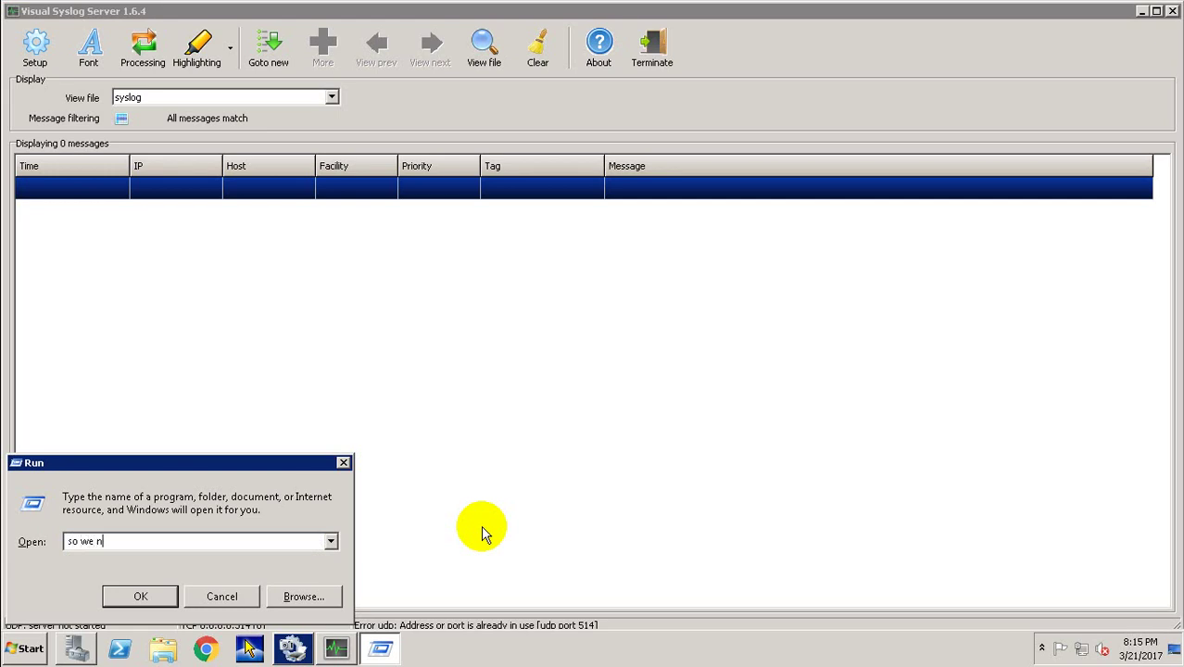
pyautogui.write('eed to change to other p')
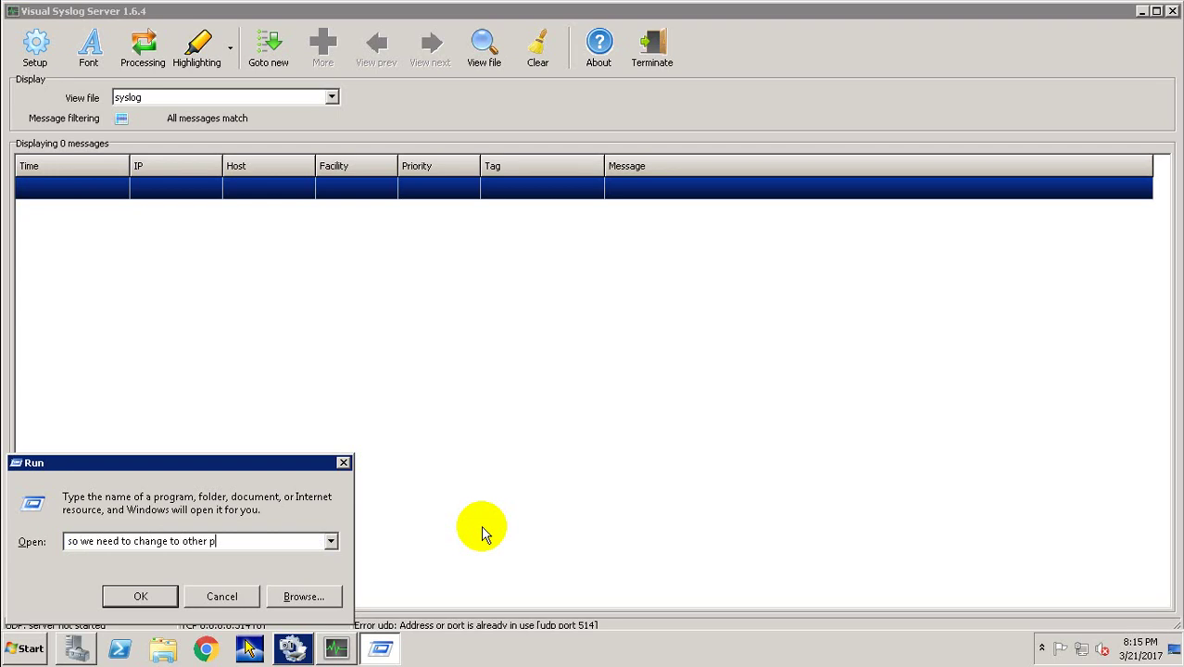
pyautogui.write('ort')
pyautogui.click(343, 464)
# - Open the Visual Syslog Server setup with its listener port settings, then minimize the remote session to return to Notepad
pyautogui.click(35, 53)
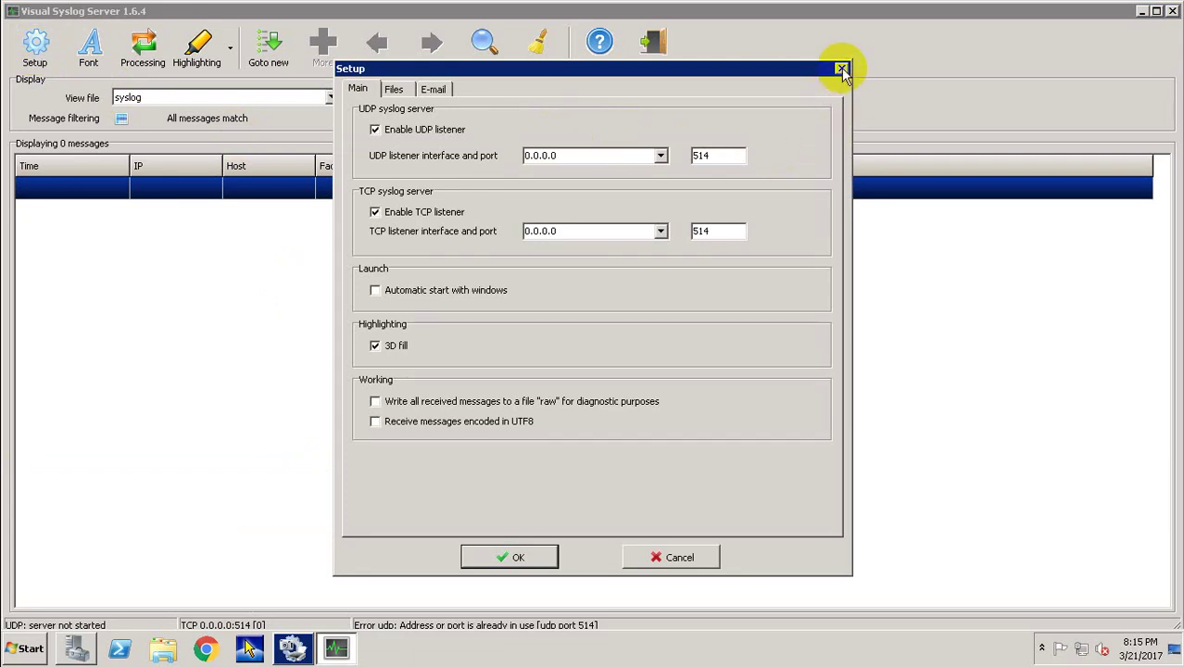
pyautogui.moveTo(772, 1)
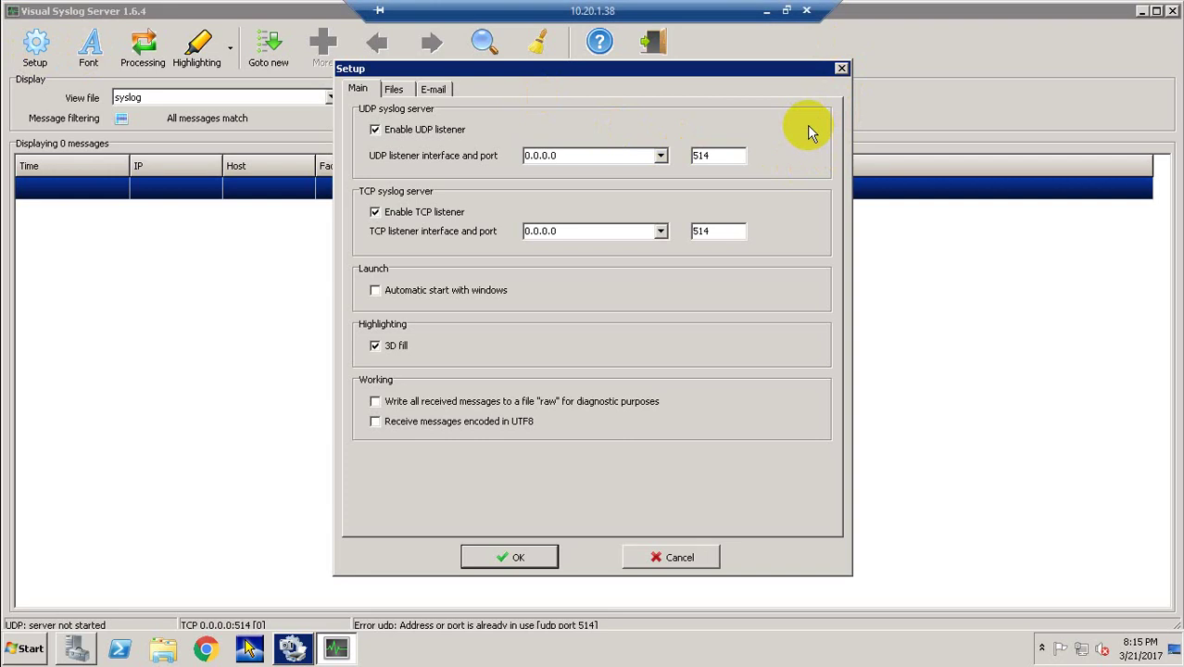
pyautogui.click(760, 13)
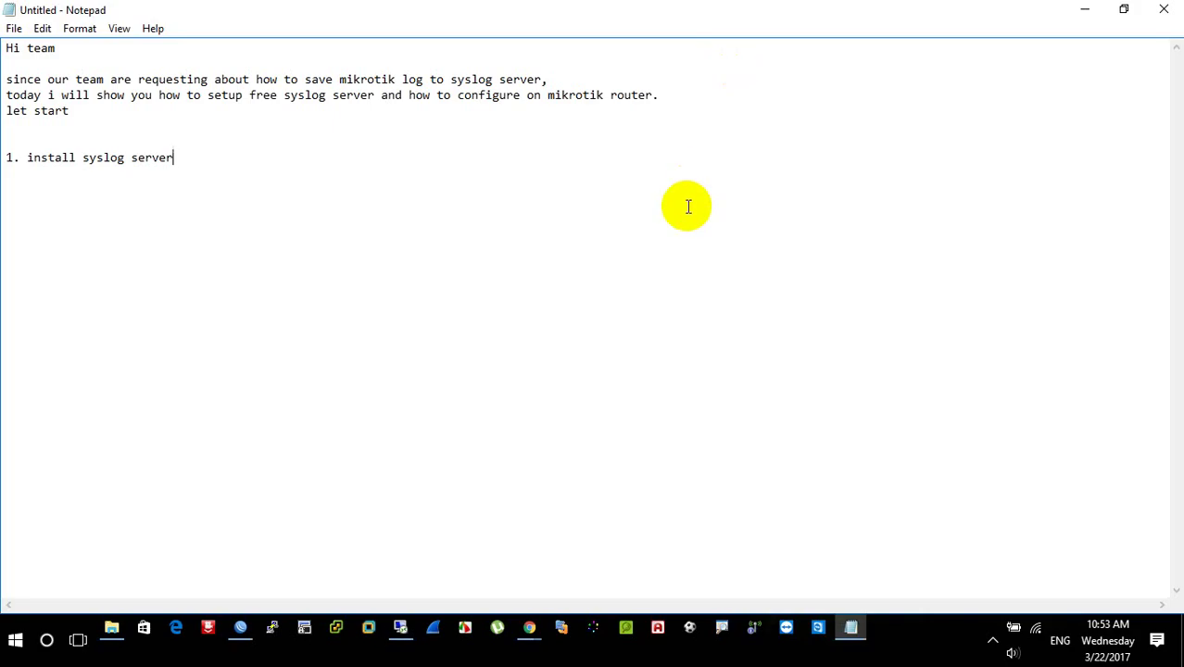
# - Return to the remote session and set both the UDP and TCP listener ports to 5141, saving the setup
pyautogui.click(400, 627)
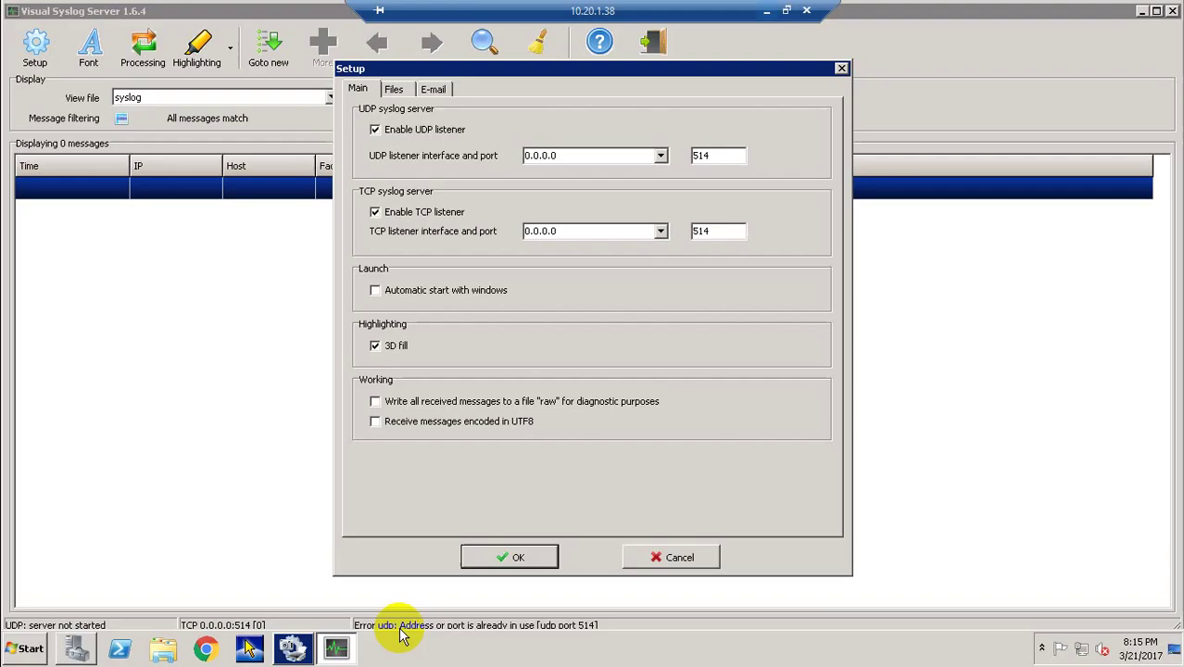
pyautogui.click(723, 155)
pyautogui.write('1')
pyautogui.click(726, 232)
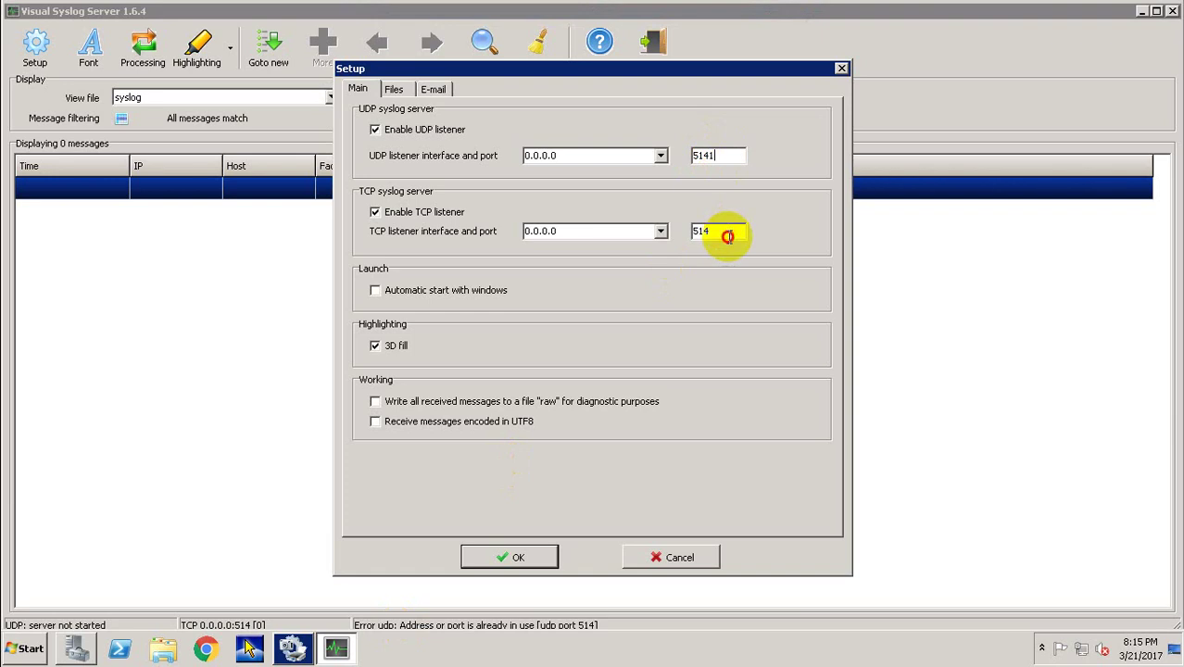
pyautogui.write('1')
pyautogui.click(512, 555)
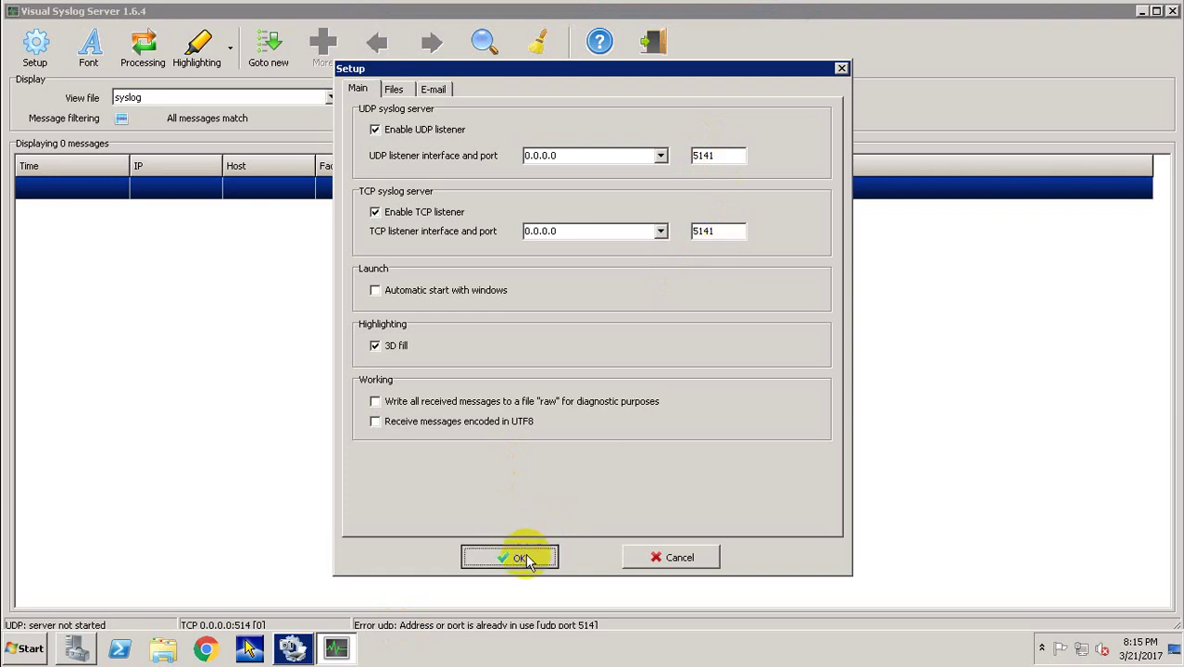
# - Terminate Visual Syslog Server, relaunch it from the desktop and clear the displayed messages
pyautogui.click(652, 47)
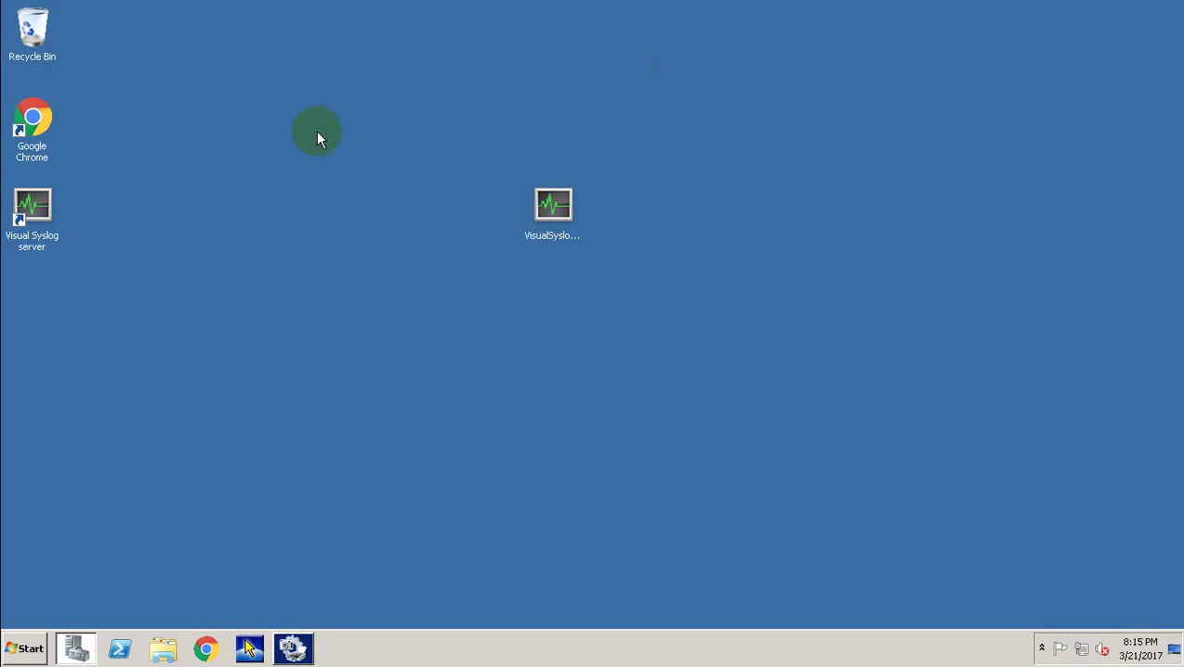
pyautogui.doubleClick(45, 207)
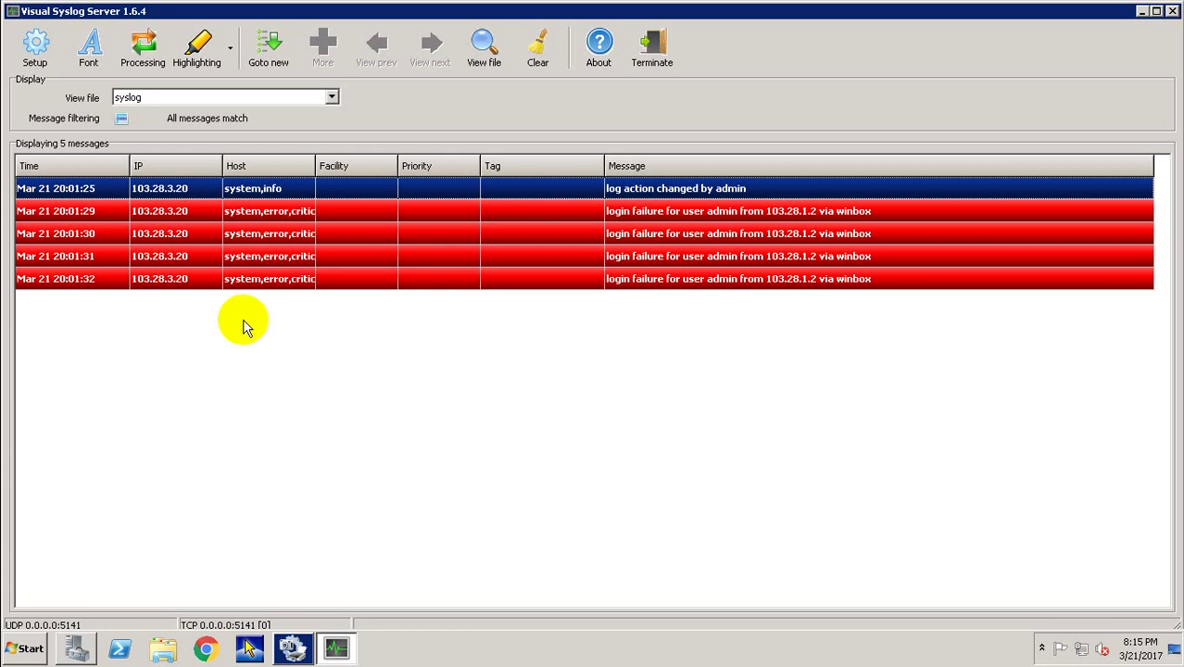
pyautogui.rightClick(259, 341)
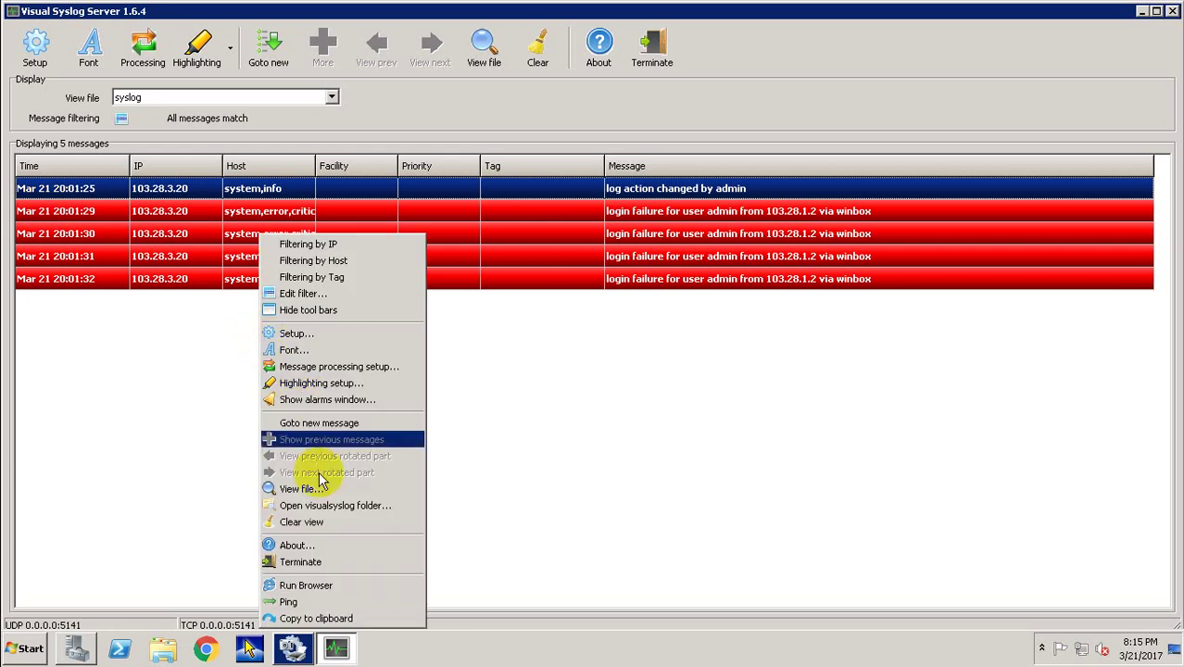
pyautogui.click(320, 525)
# - Write the note "now error about port" in the Run dialog, then minimize the remote session
pyautogui.press('super+r')
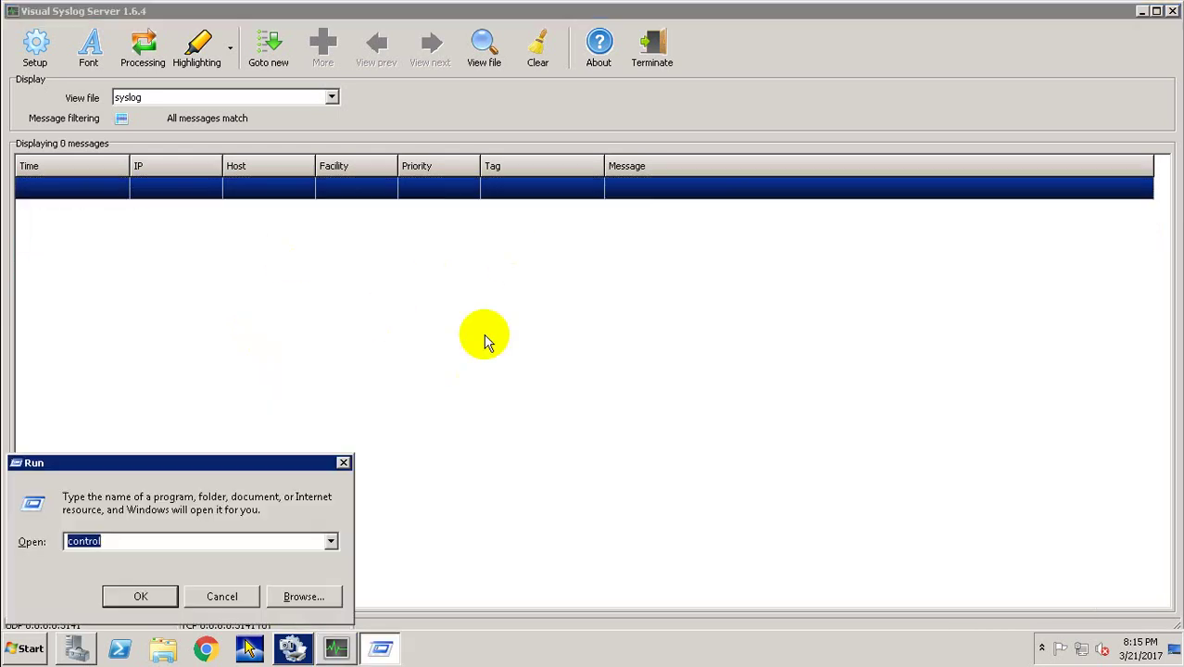
pyautogui.write('n')
pyautogui.write('ow error about port')
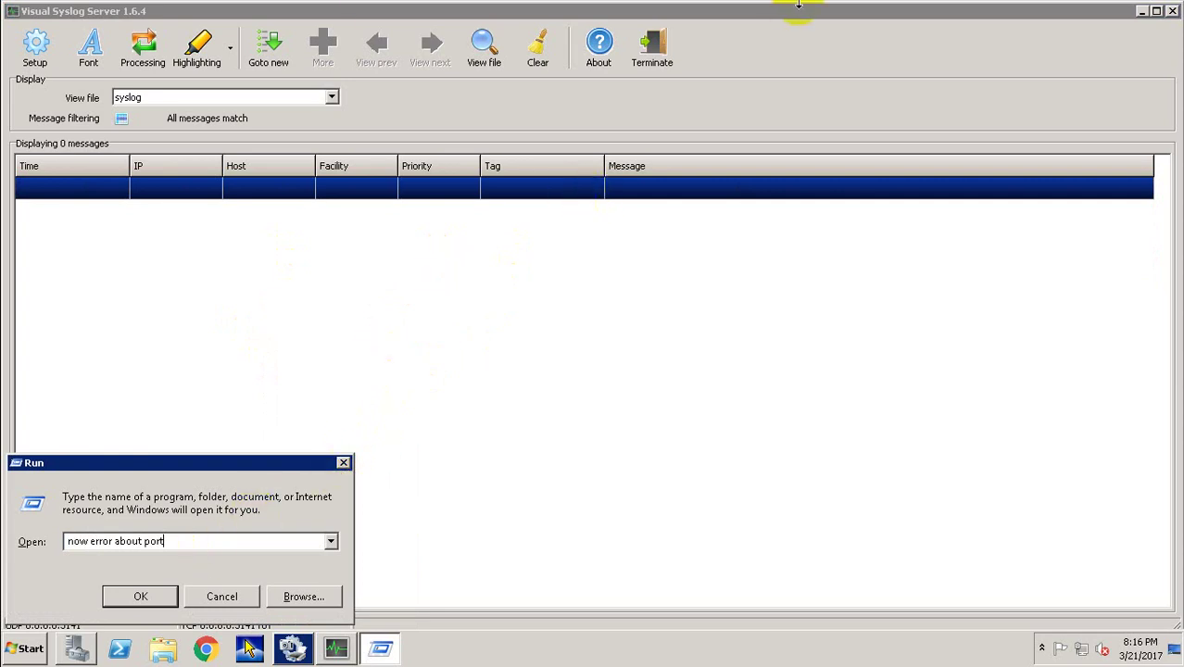
pyautogui.click(767, 11)
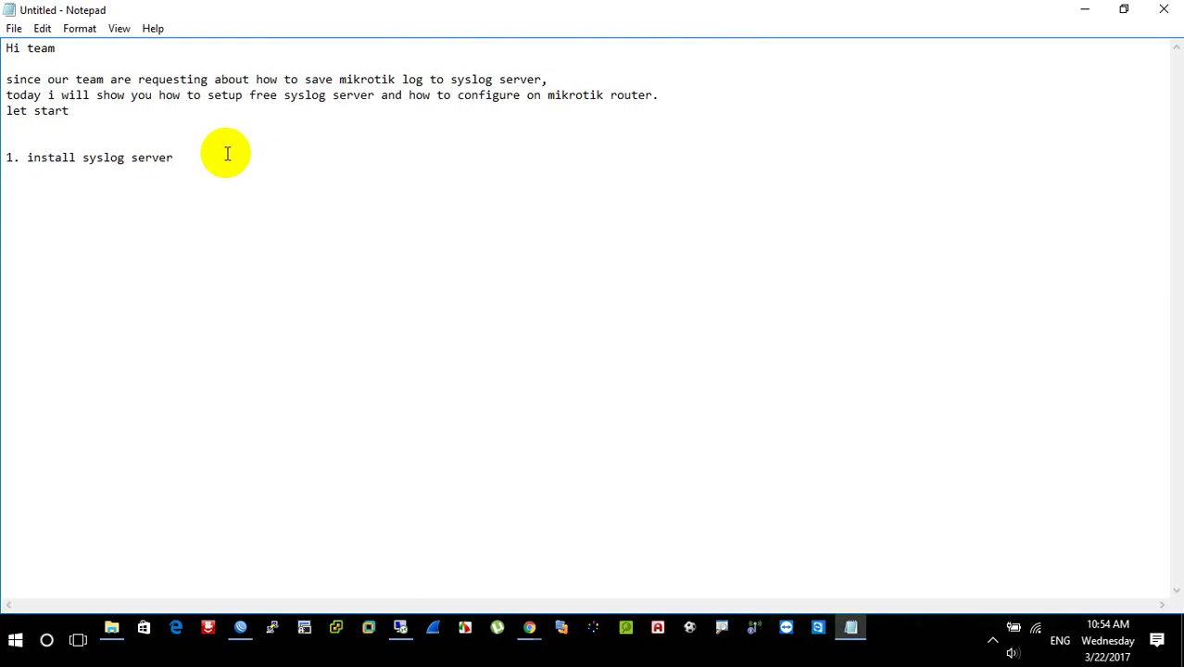
# - Add the line "2. configur on mikrotik router." below the first item in the Notepad notes
pyautogui.press('Return')
pyautogui.press('Return')
pyautogui.write('2. configur on mi')
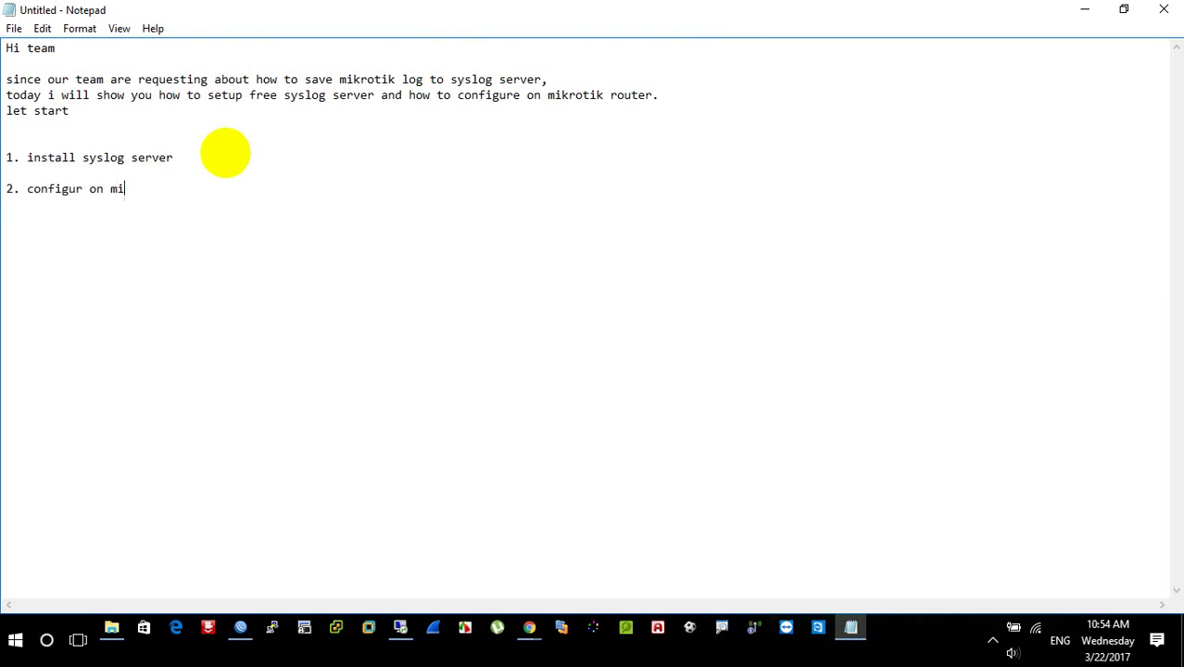
pyautogui.write('krotik router.')
pyautogui.press('Return')
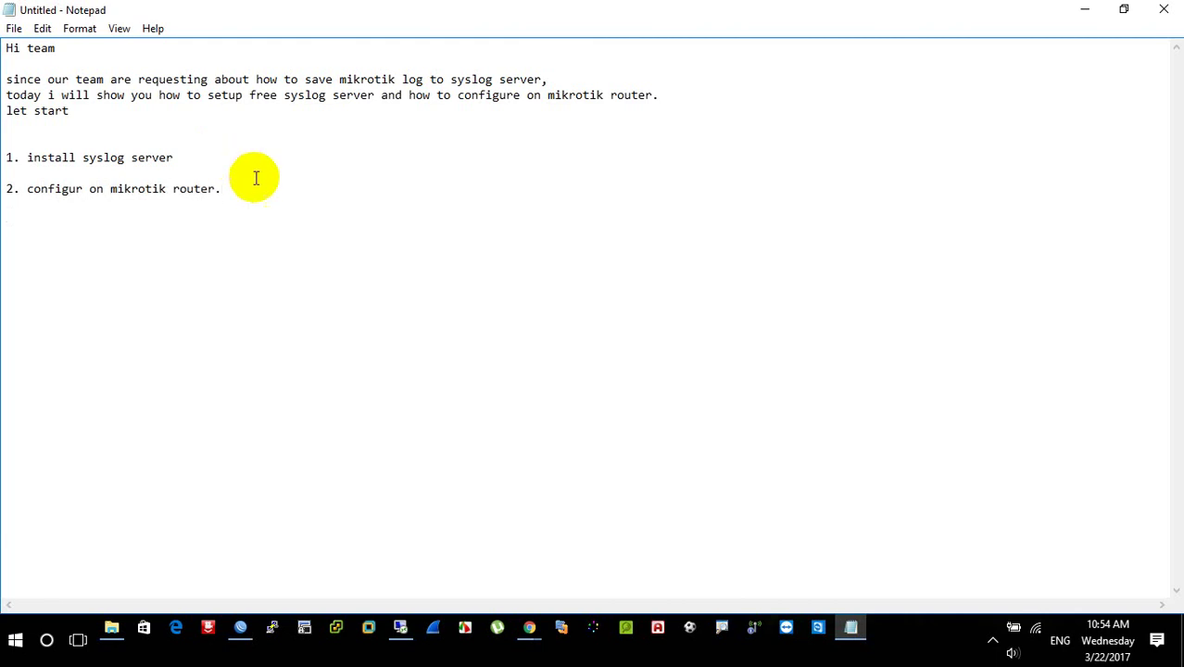
# - Switch to WinBox and ping the syslog server at 10.20.1.38 from a new terminal, then stop the ping and close the terminal
pyautogui.click(243, 630)
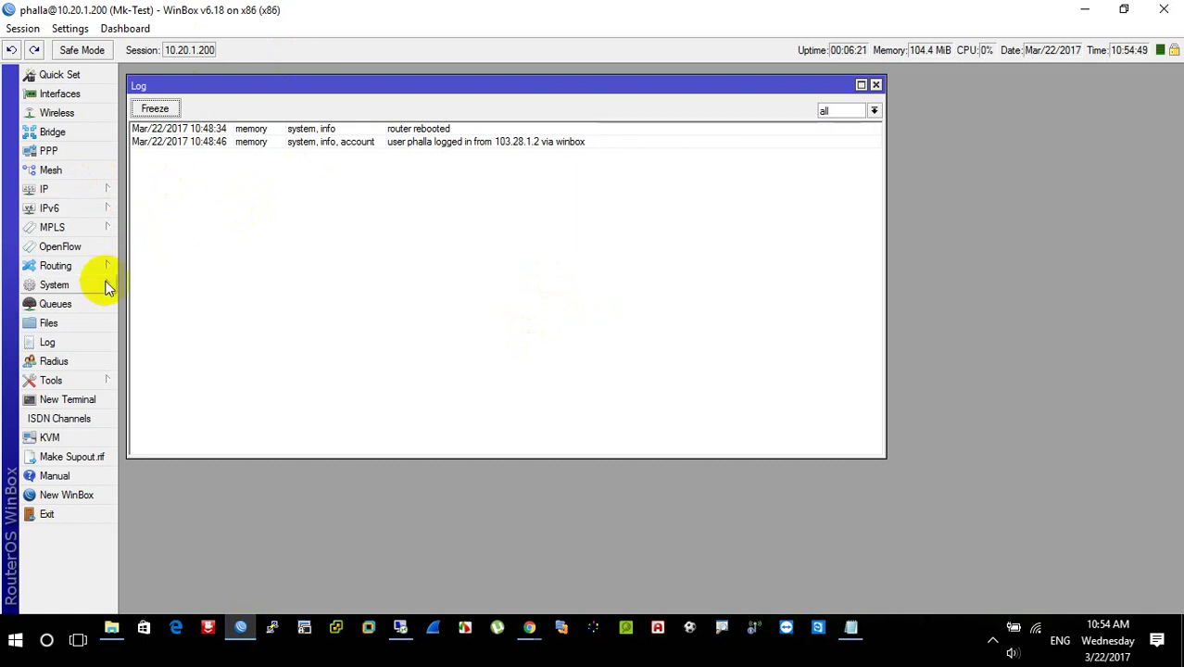
pyautogui.click(74, 399)
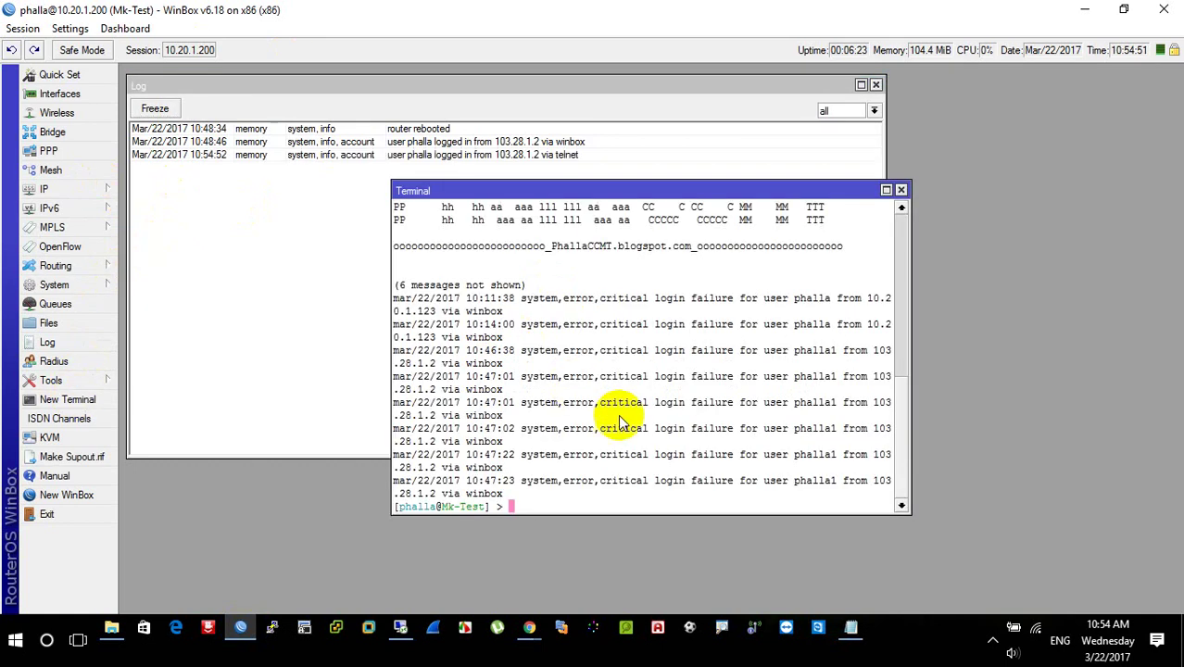
pyautogui.write('ping 10.')
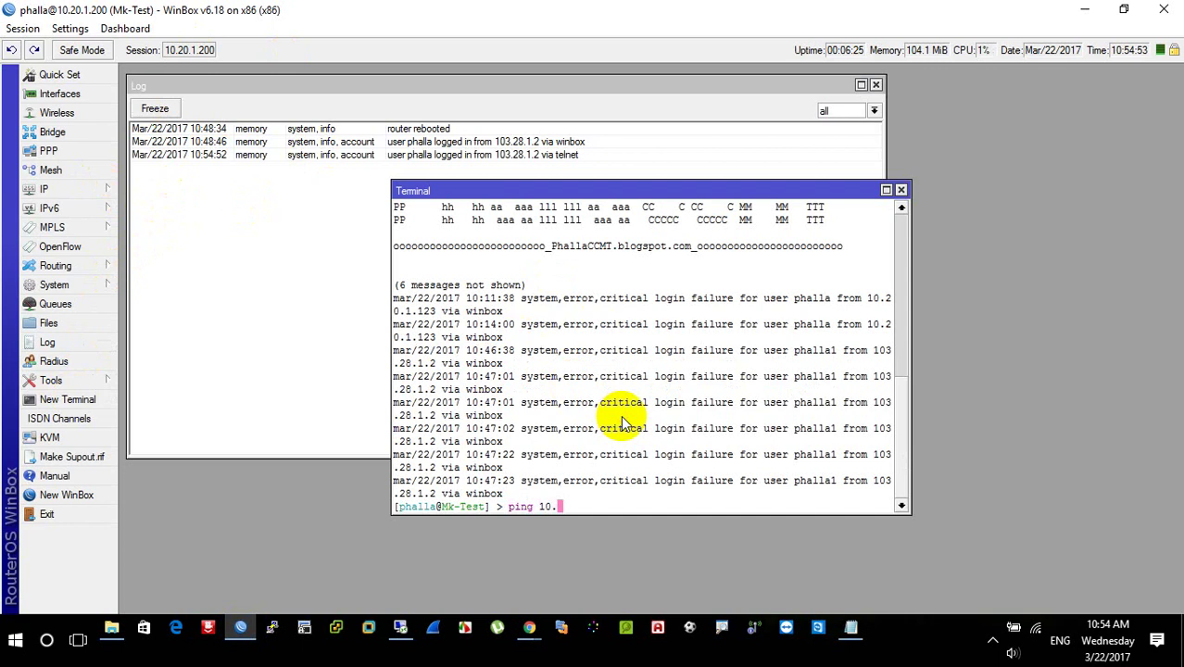
pyautogui.write('20.1.38')
pyautogui.press('Return')
pyautogui.hotkey('ctrl', 'c')
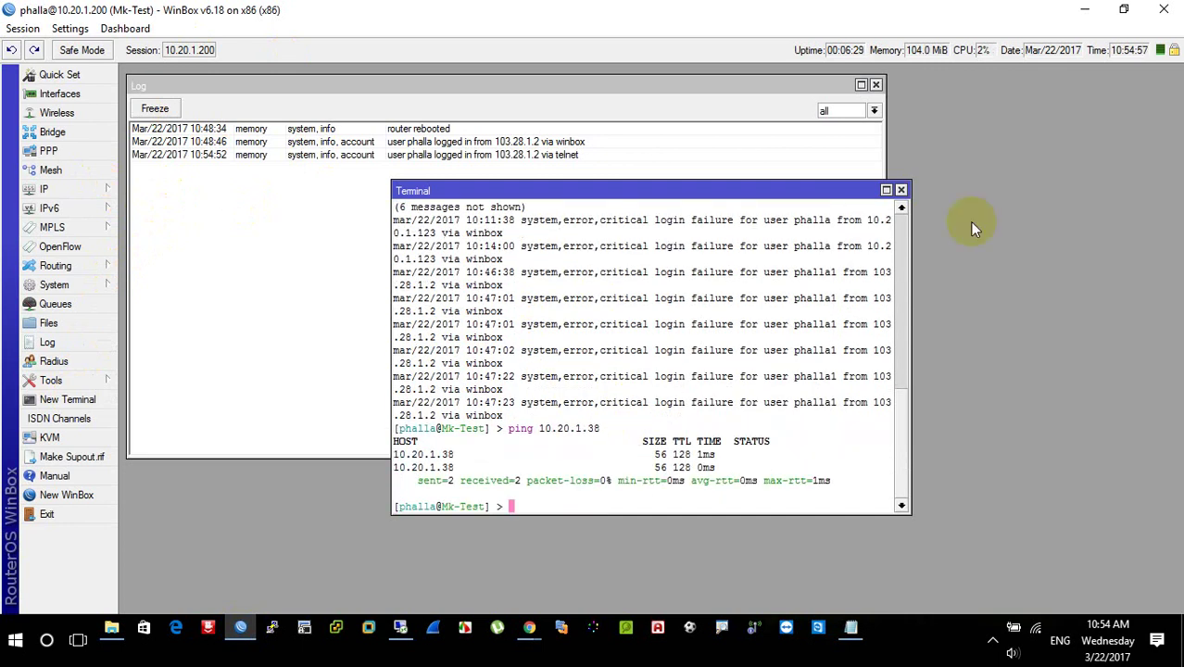
pyautogui.click(900, 190)
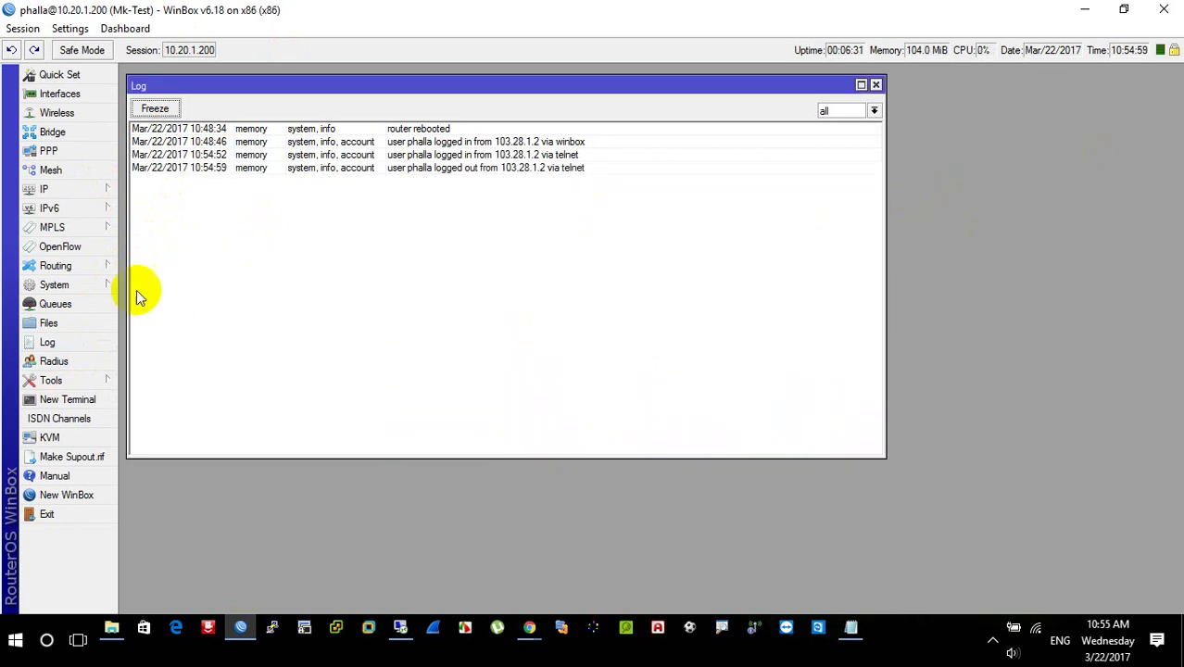
# - Open the router's system logging actions and start a new log action as a copy of the existing remote action
pyautogui.click(107, 289)
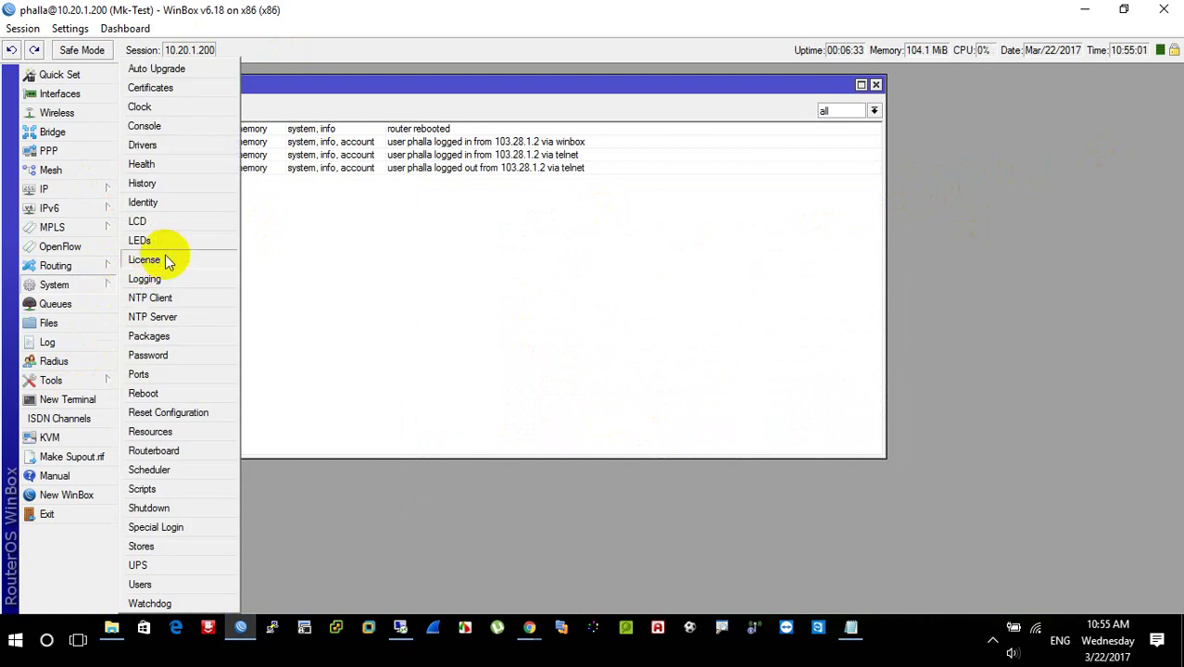
pyautogui.click(144, 279)
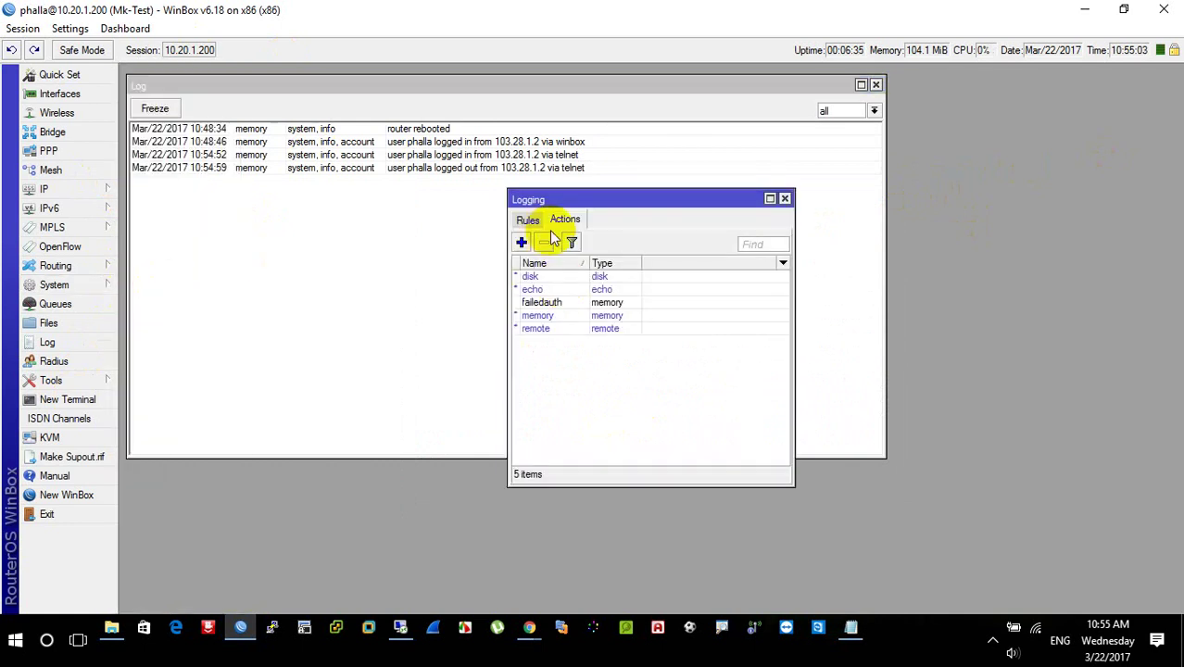
pyautogui.doubleClick(541, 329)
pyautogui.click(762, 328)
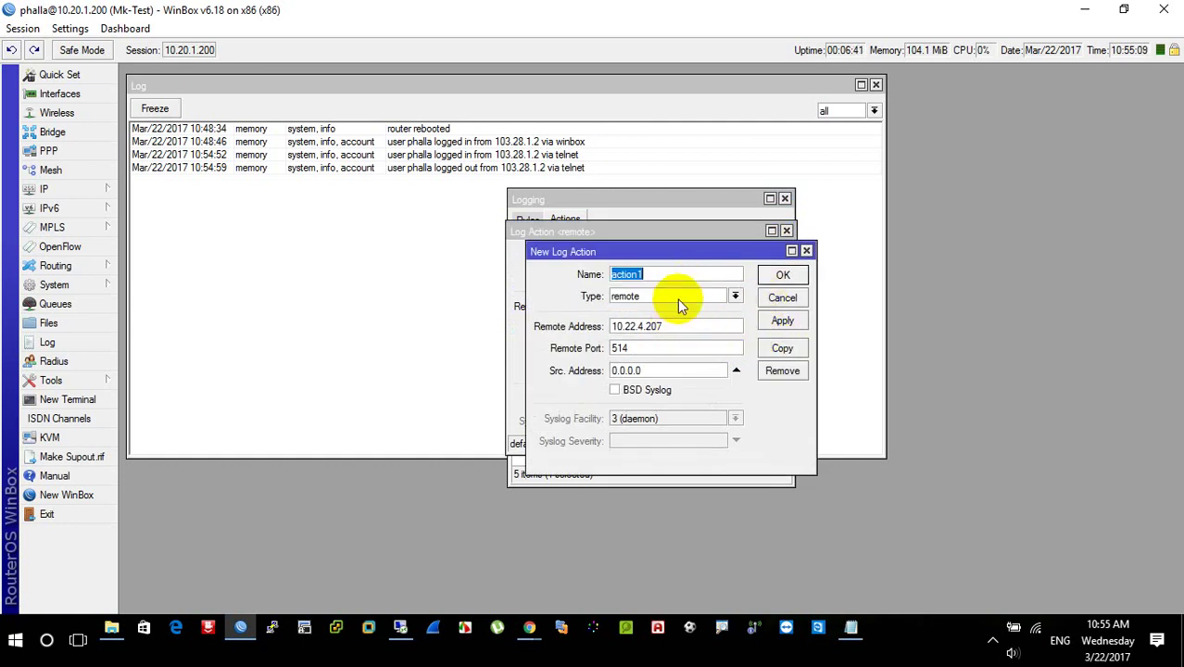
# - Name the new log action Remote-Log and set its remote address to 10.20.1.38
pyautogui.write('Remote-Log')
pyautogui.press('Tab')
pyautogui.press('Tab')
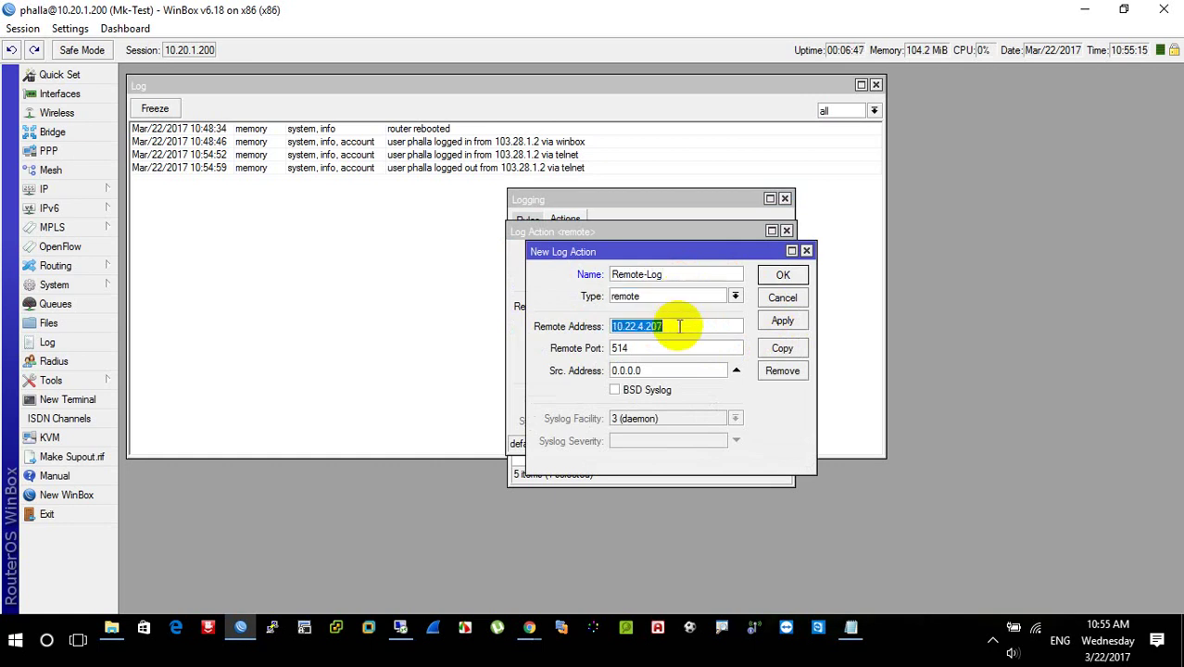
pyautogui.write('10.20.1.')
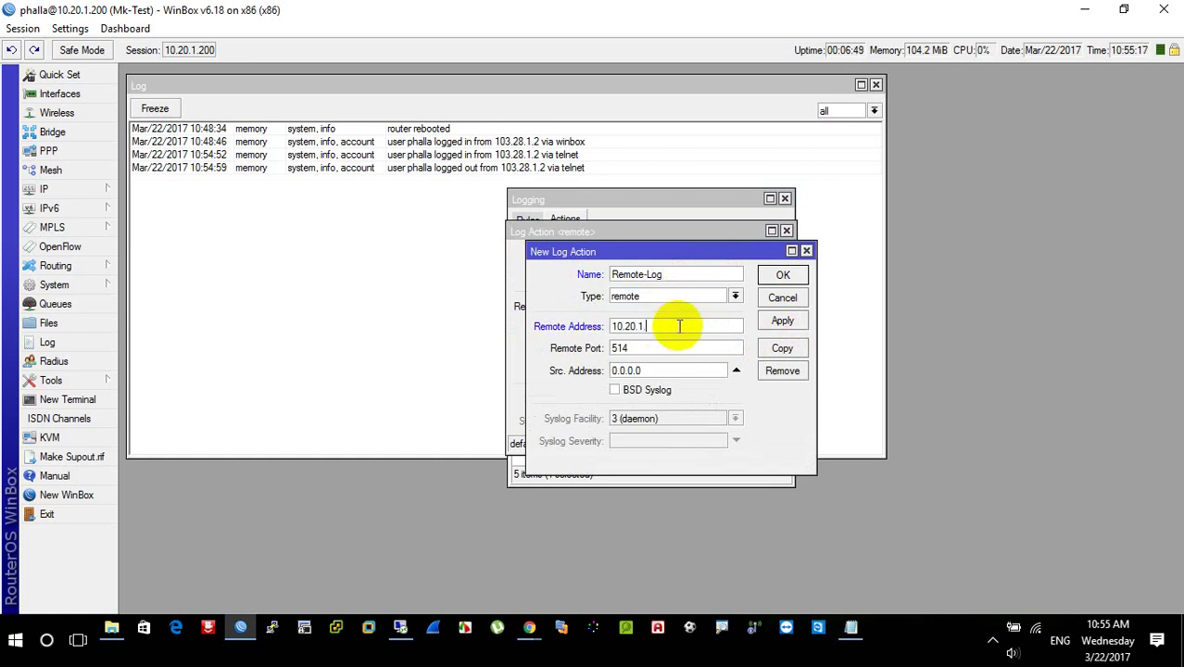
pyautogui.write('38')
pyautogui.click(649, 349)
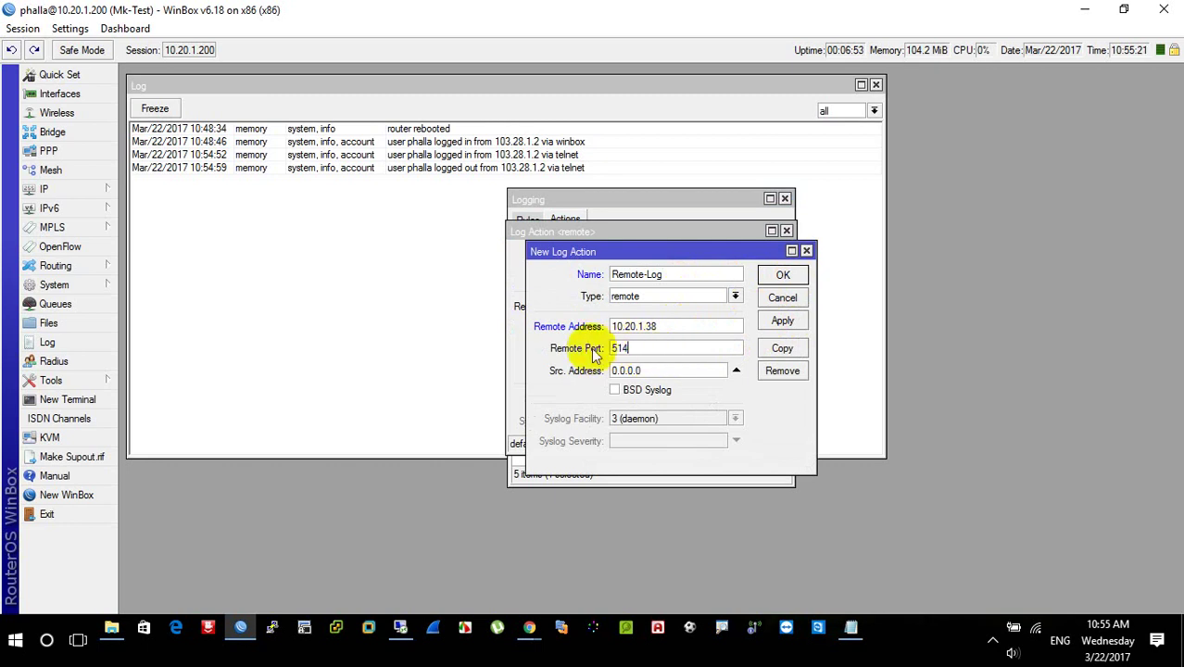
# - Check the UDP listener port in the Visual Syslog Server setup on the remote server, then return to WinBox
pyautogui.click(401, 628)
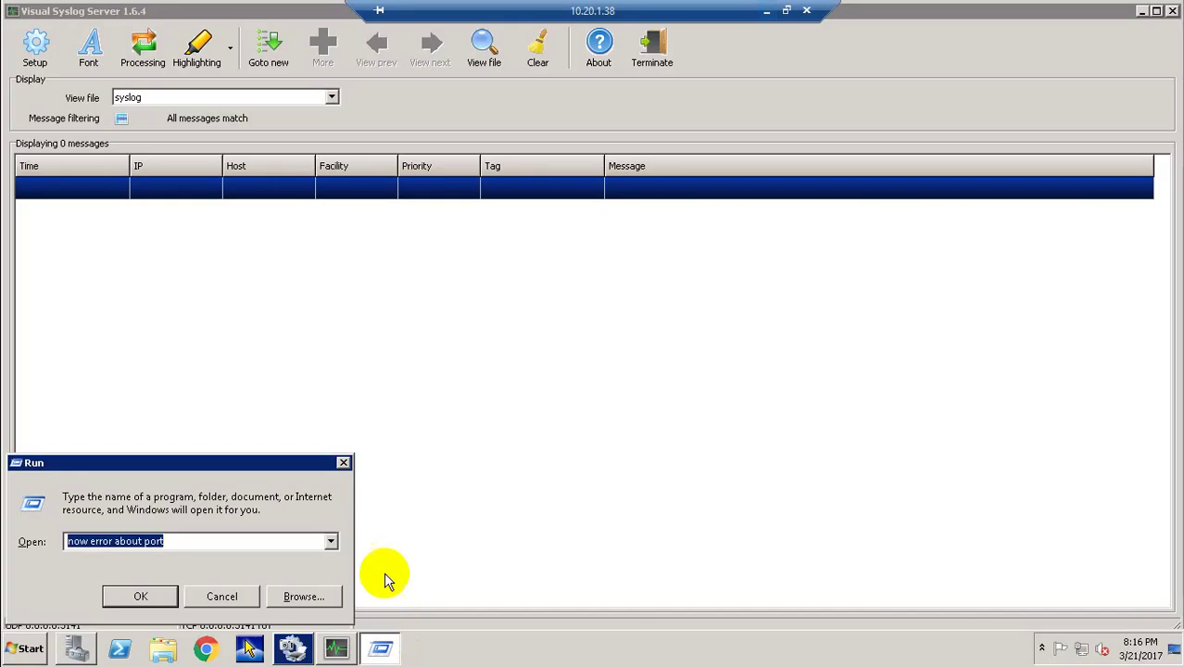
pyautogui.click(36, 41)
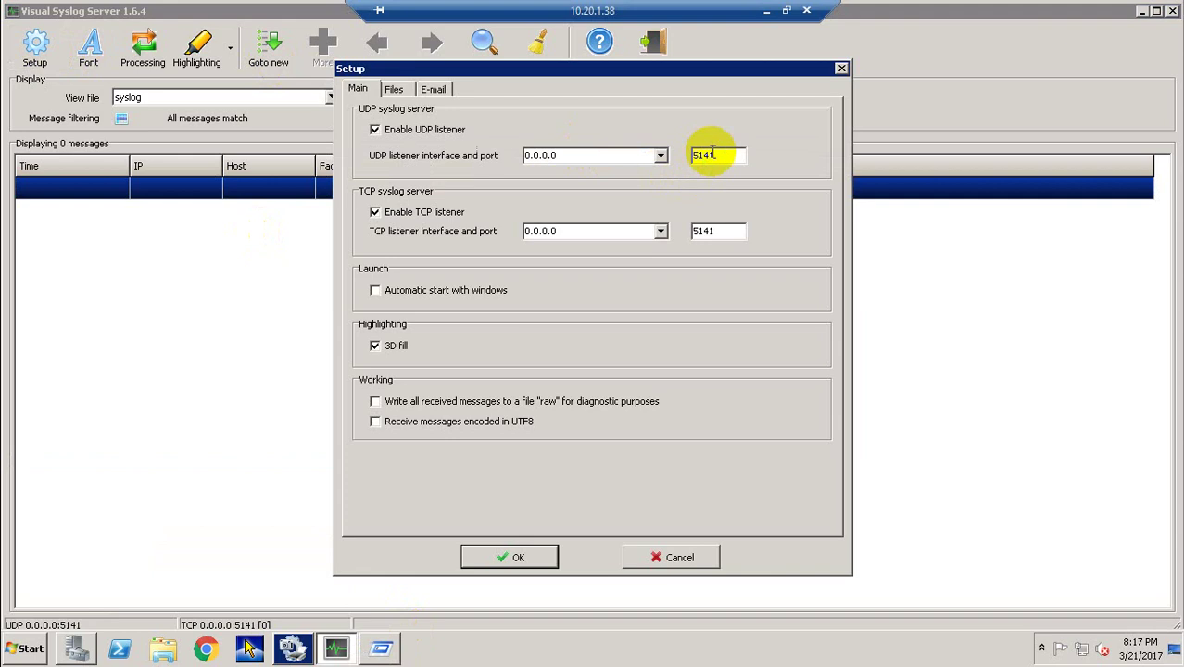
pyautogui.doubleClick(711, 155)
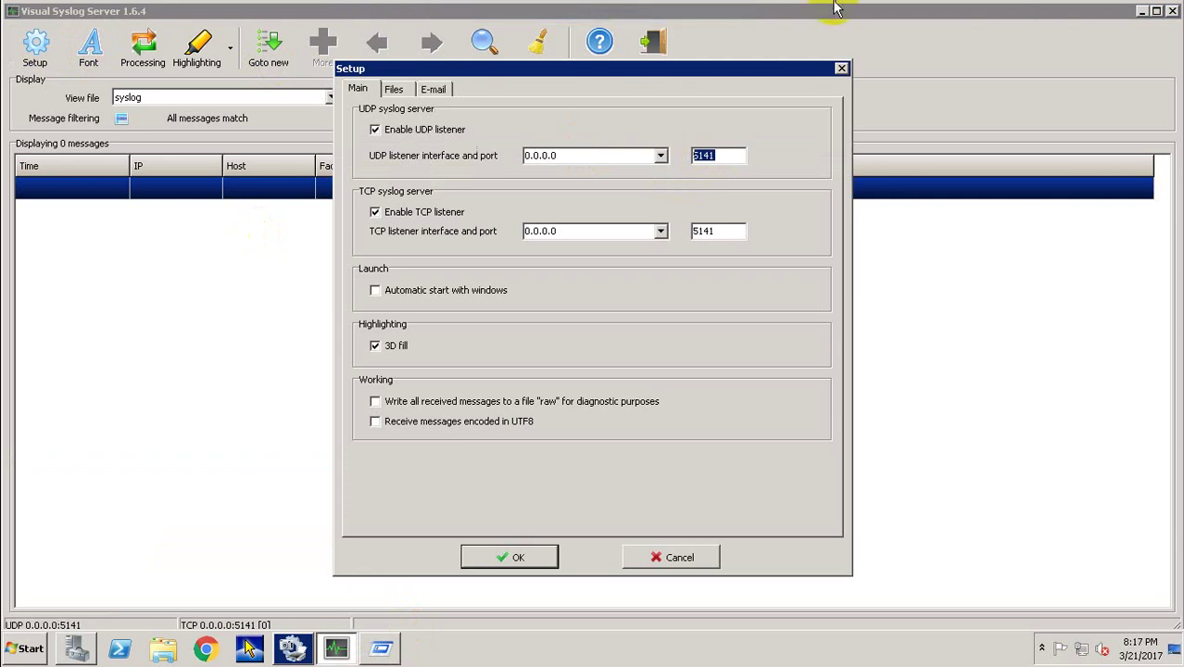
pyautogui.click(767, 11)
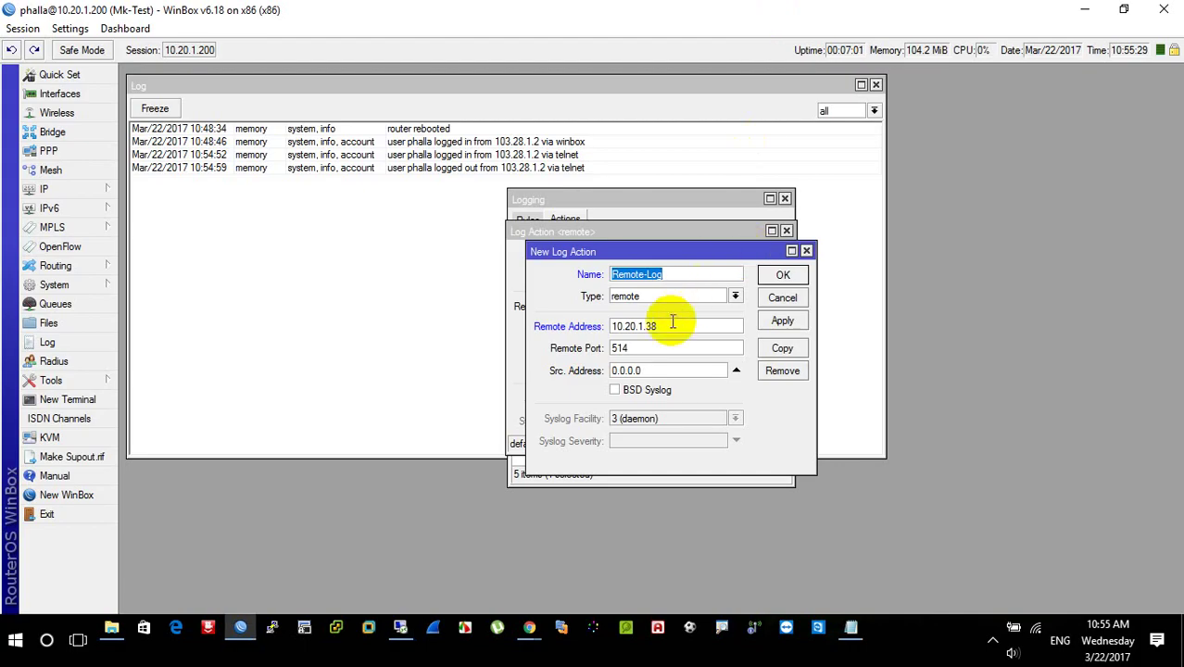
# - Set the new log action's remote port to 5141 and try to apply it under the name Remote-Log
pyautogui.click(651, 349)
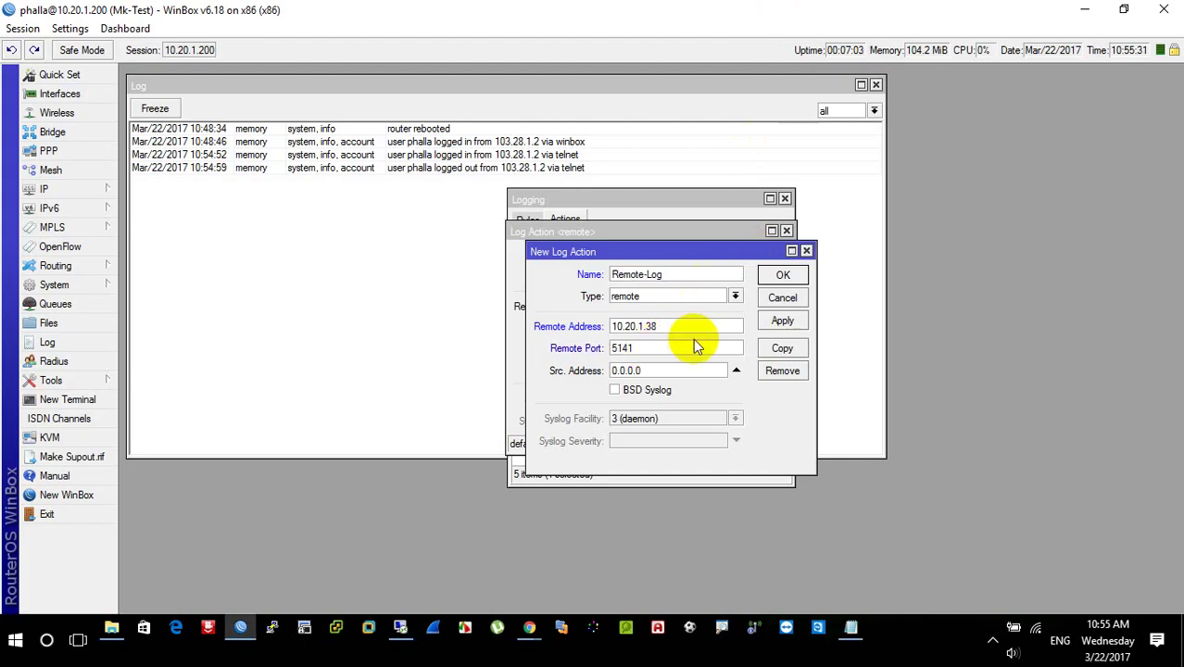
pyautogui.click(799, 321)
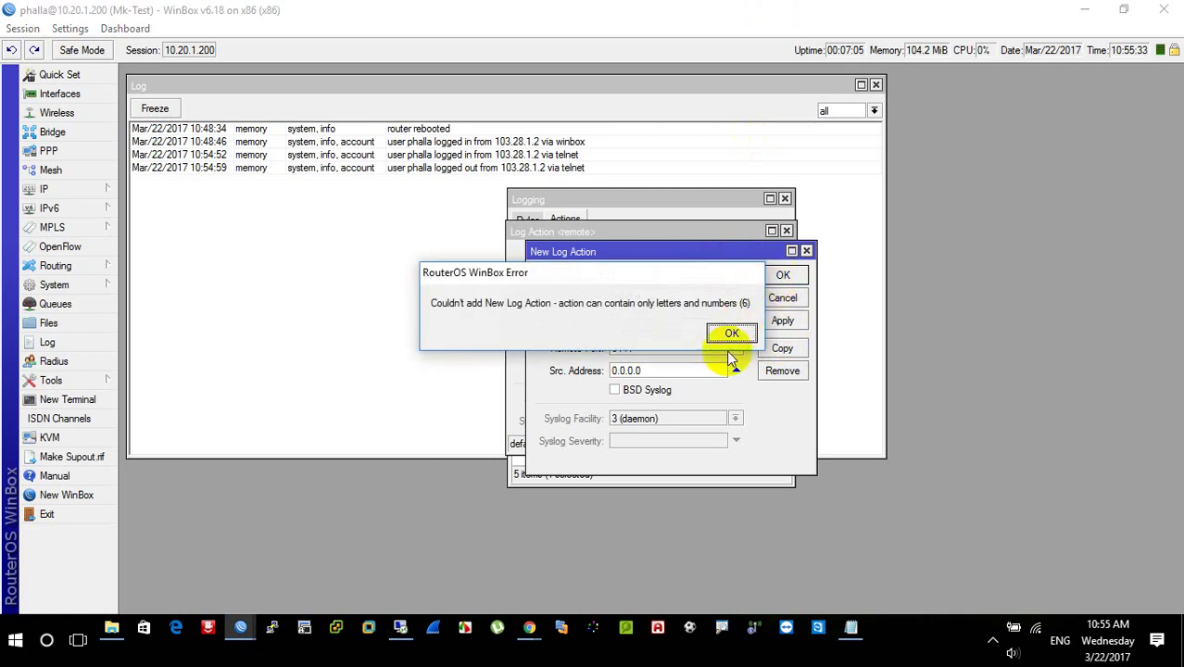
pyautogui.click(732, 335)
pyautogui.click(664, 348)
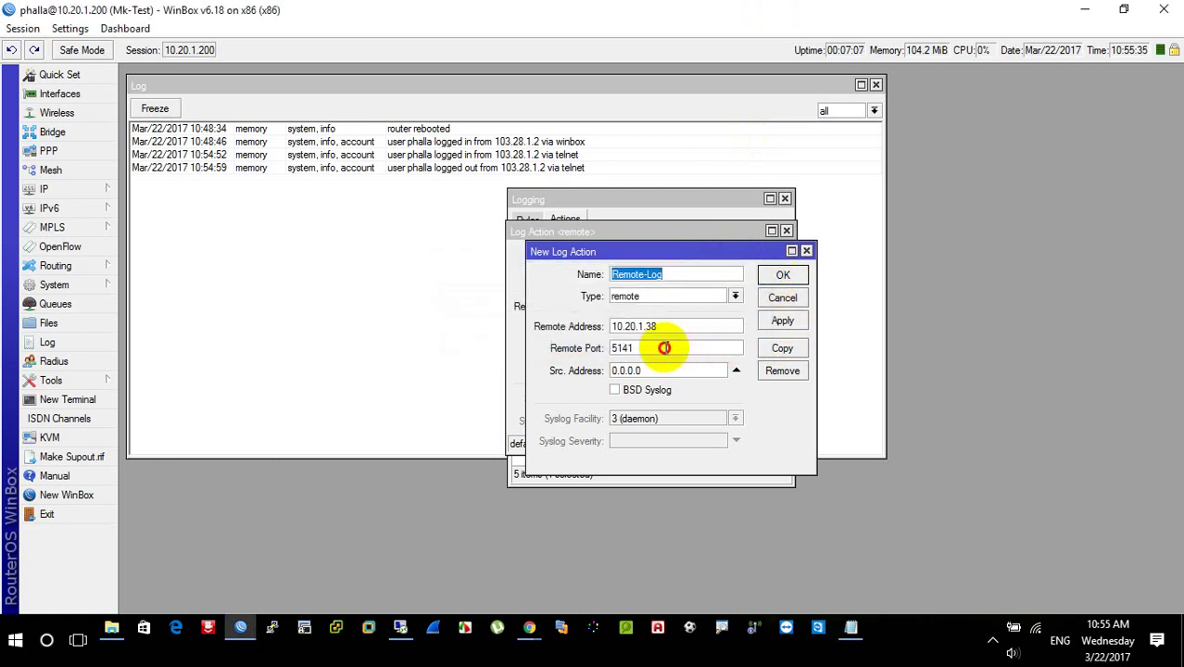
pyautogui.click(782, 322)
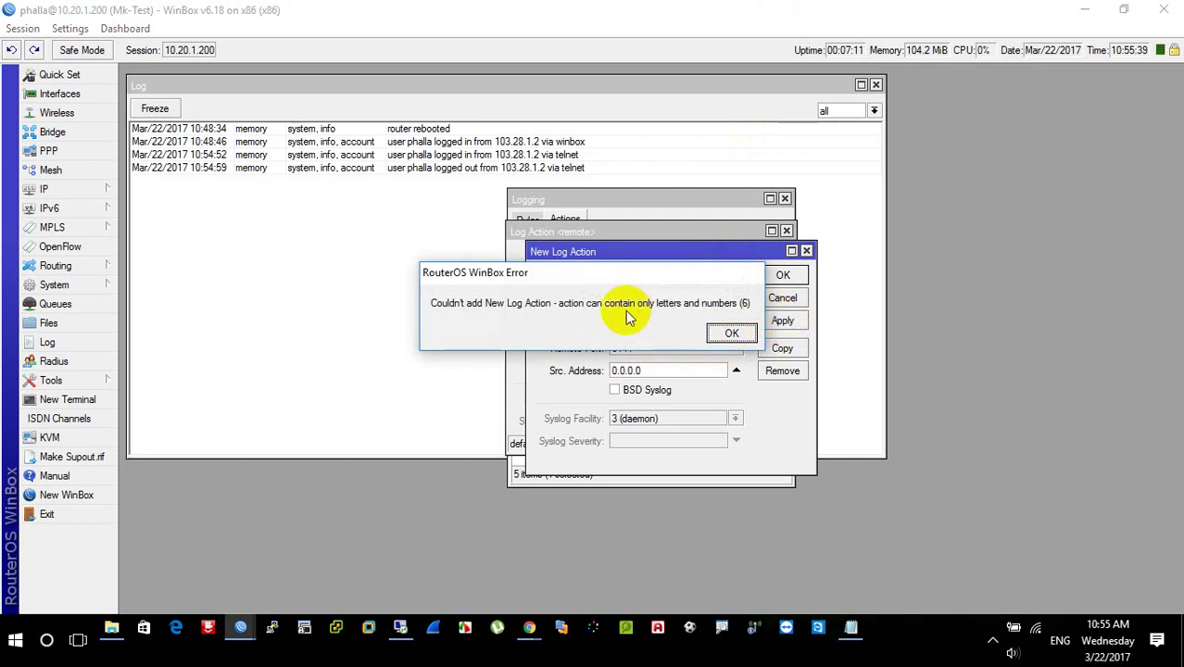
pyautogui.click(720, 333)
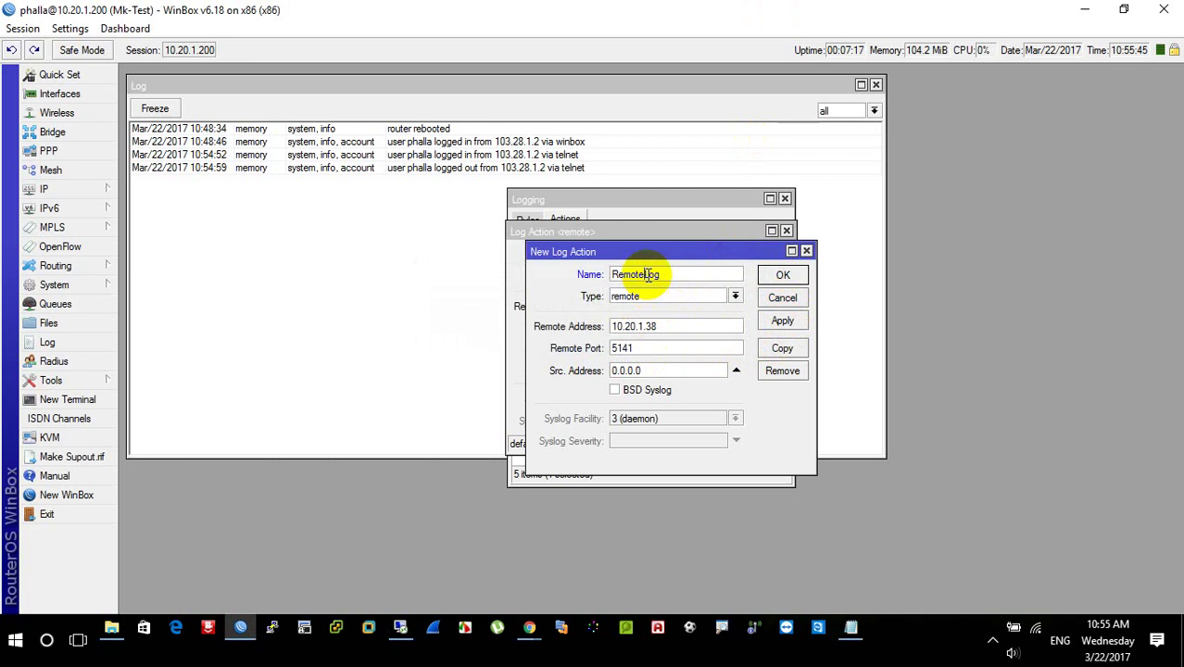
# - Rename the new log action RemoteLog, save it and close the open log action dialogs
pyautogui.click(769, 321)
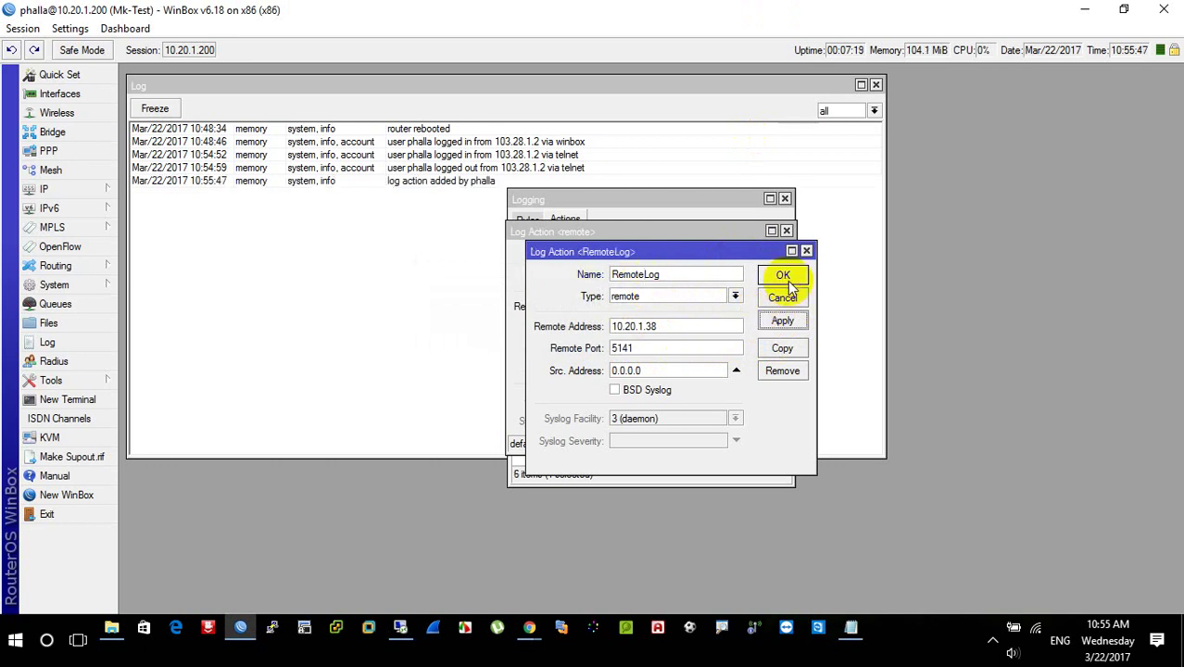
pyautogui.click(786, 279)
pyautogui.click(767, 254)
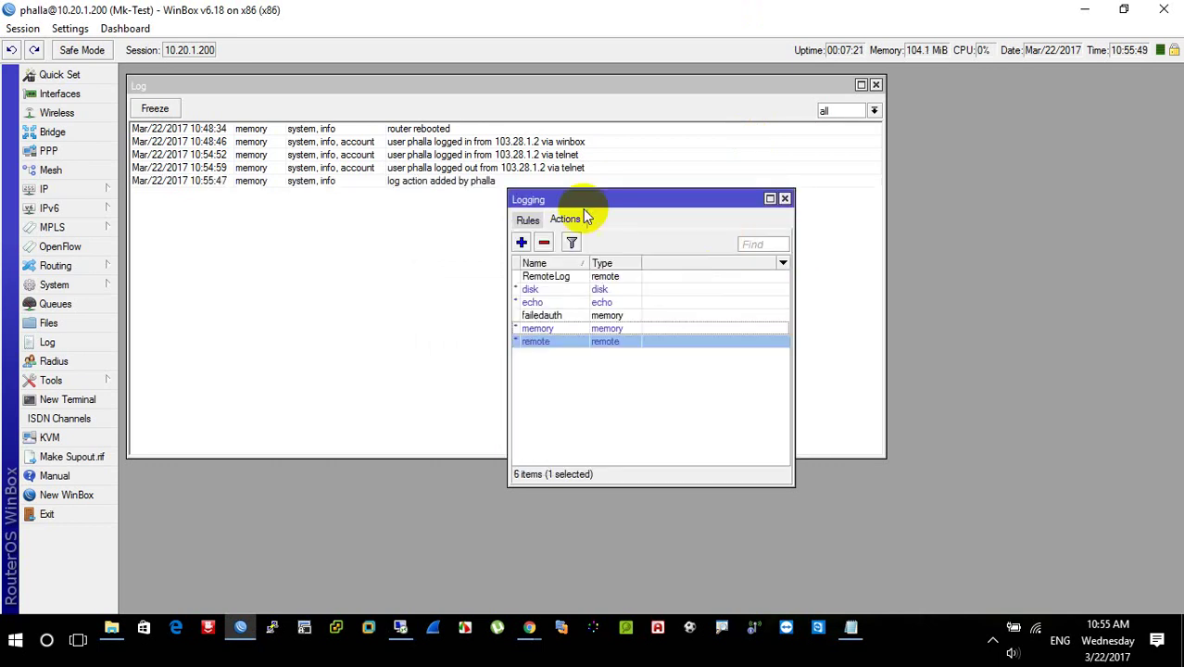
# - Copy the warning log rule that uses the remote action and save the copy with RemoteLog as its action
pyautogui.click(527, 220)
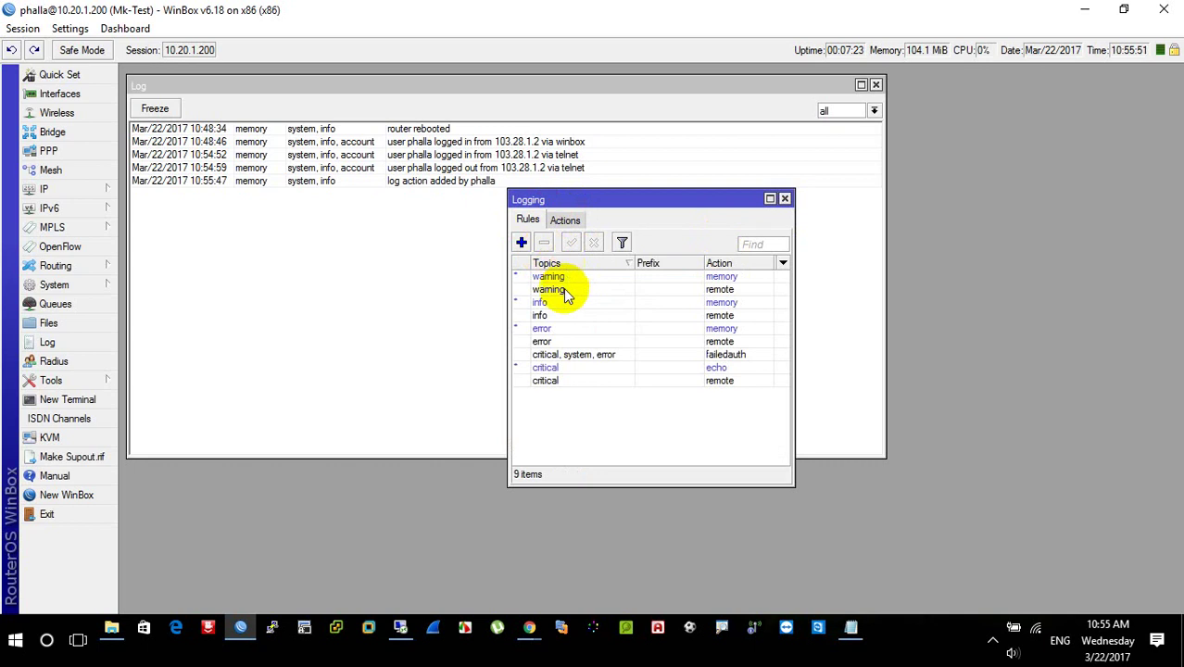
pyautogui.doubleClick(562, 289)
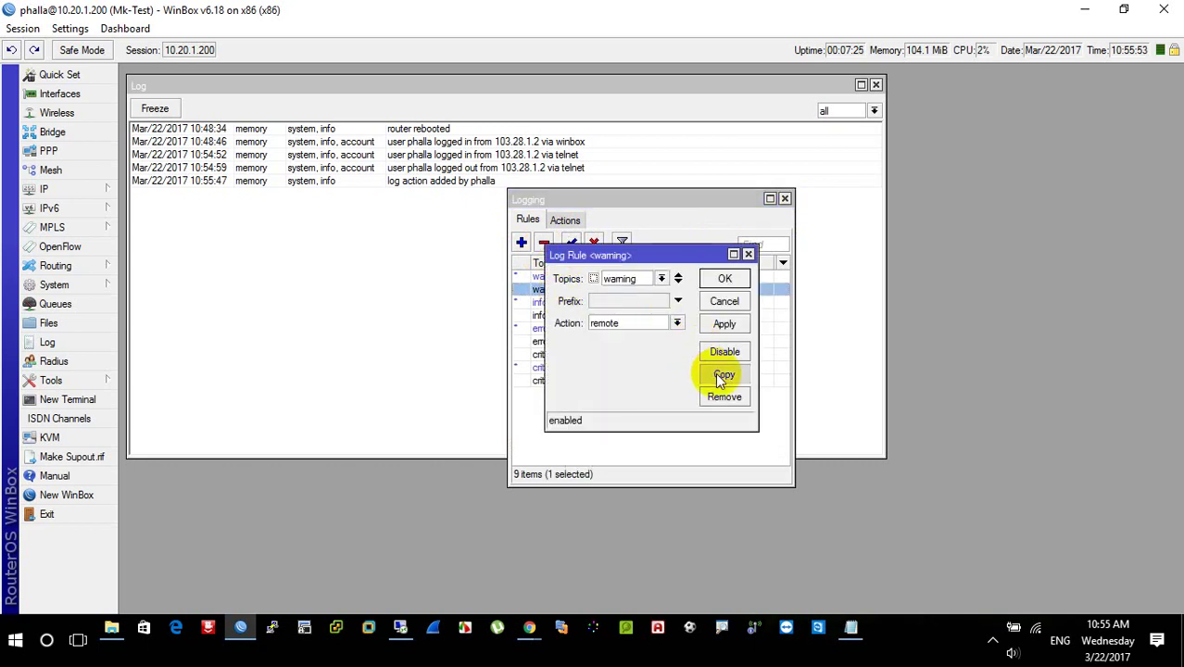
pyautogui.click(723, 377)
pyautogui.click(697, 344)
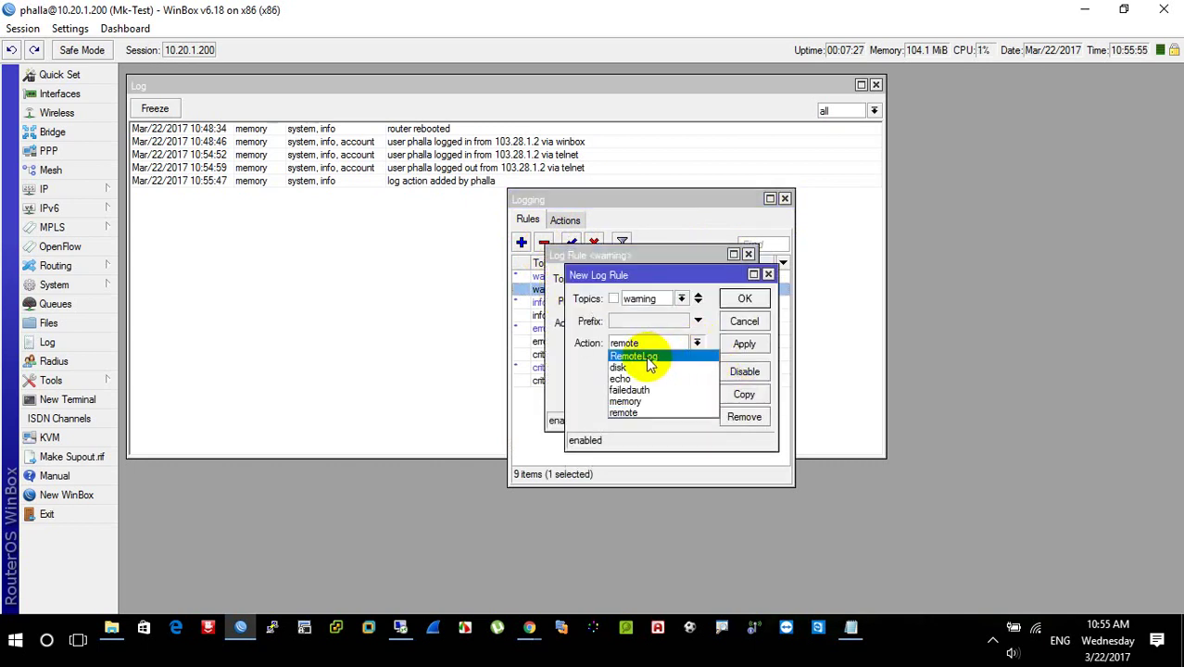
pyautogui.click(649, 359)
pyautogui.click(737, 298)
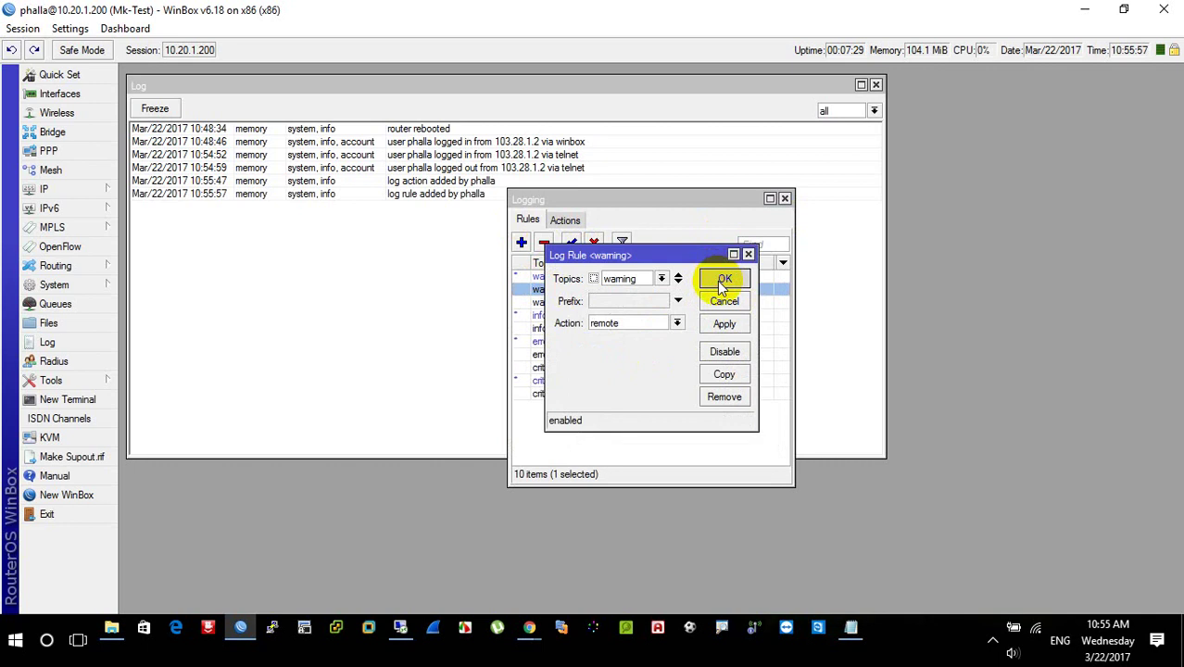
pyautogui.click(722, 280)
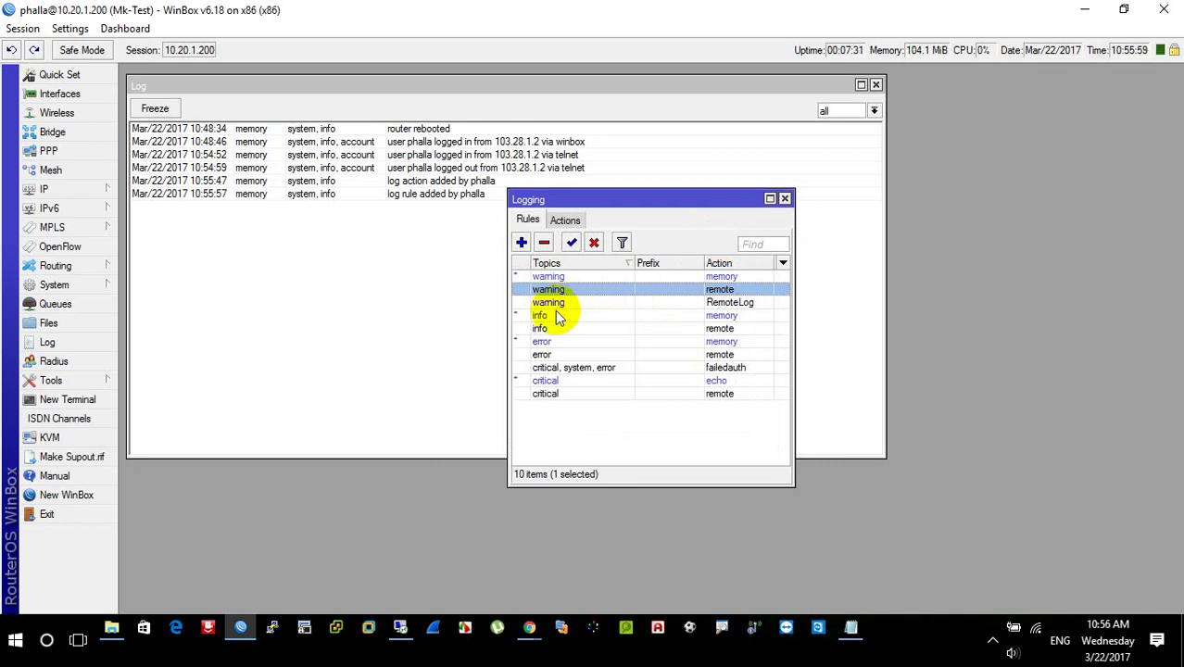
# - Copy the default info log rule and save the copy with RemoteLog as its action
pyautogui.doubleClick(557, 316)
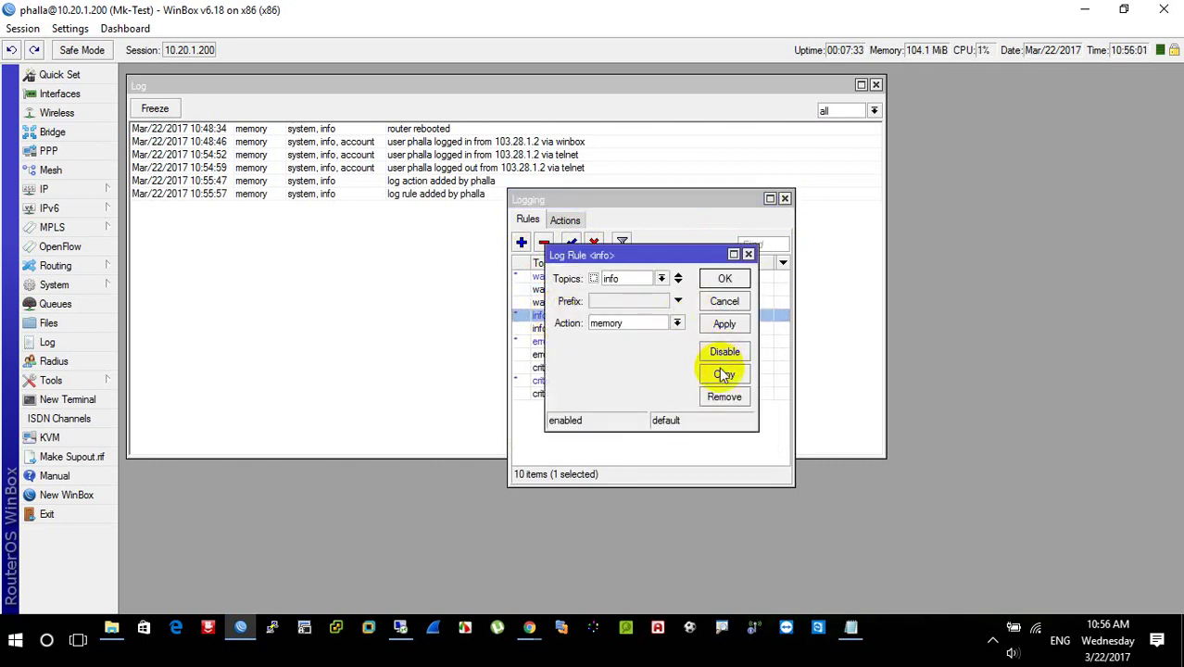
pyautogui.click(723, 374)
pyautogui.click(696, 342)
pyautogui.click(653, 355)
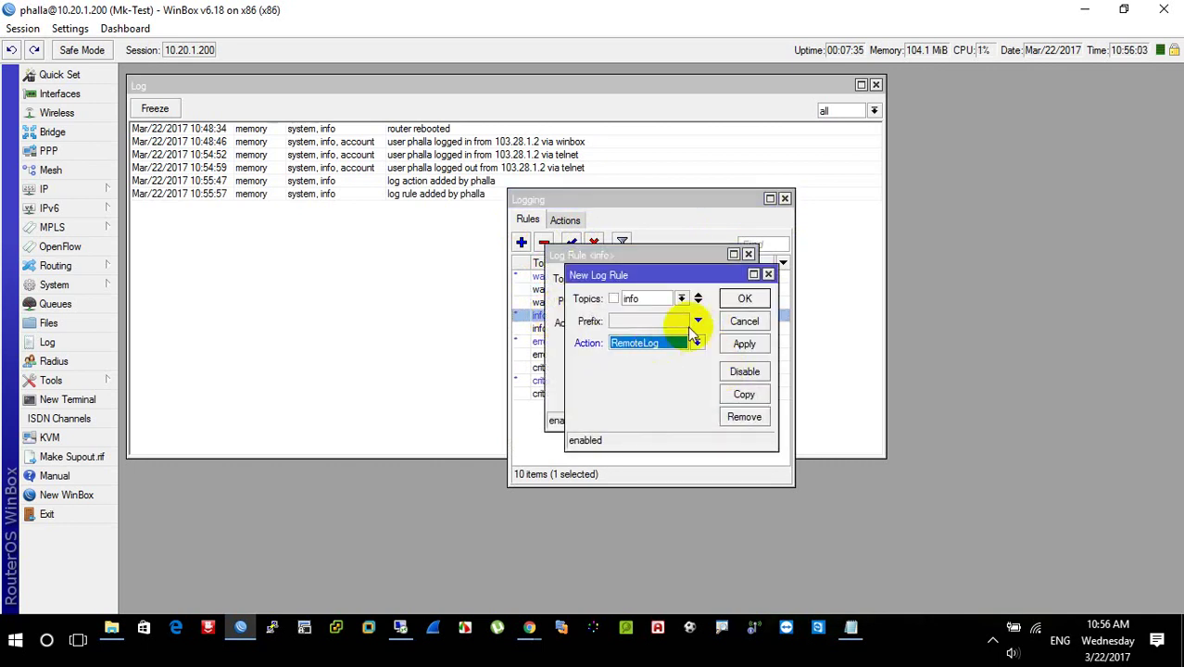
pyautogui.click(742, 298)
pyautogui.click(723, 278)
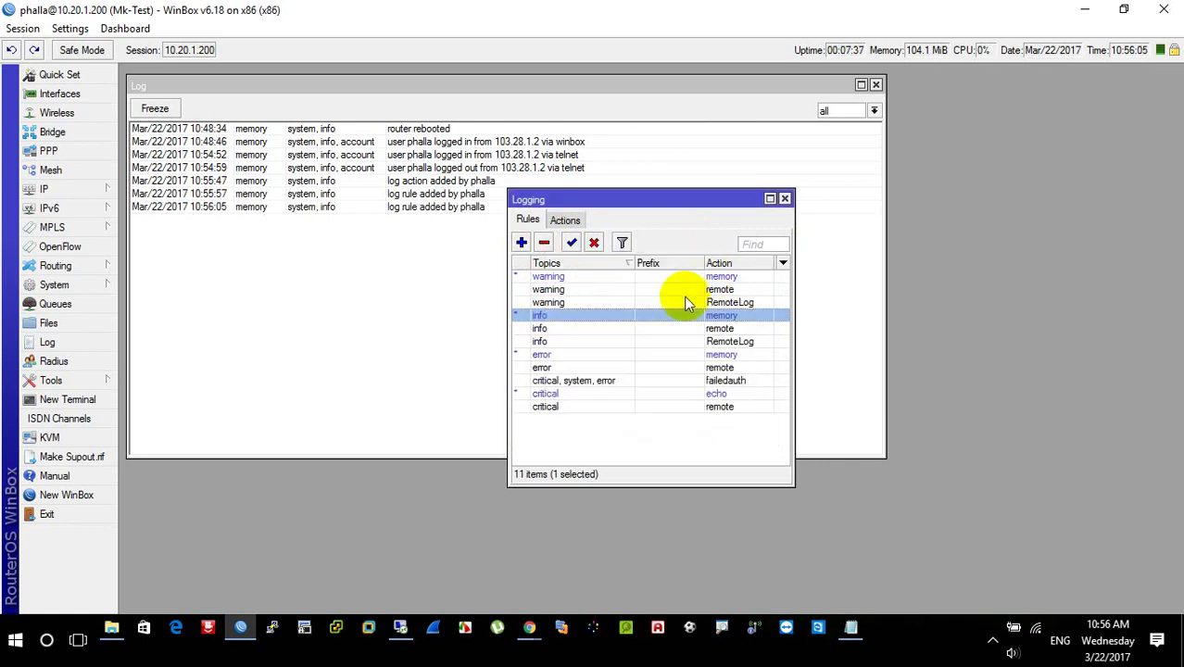
# - Copy the default error log rule and save the copy with RemoteLog as its action
pyautogui.doubleClick(554, 356)
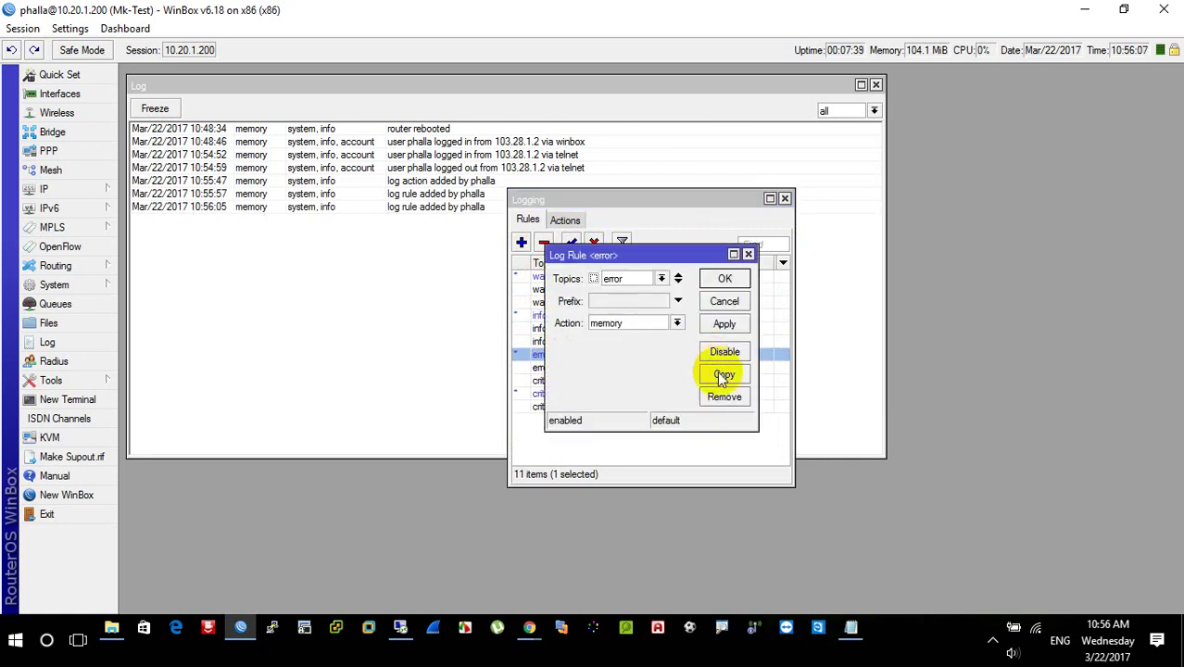
pyautogui.click(722, 375)
pyautogui.click(679, 344)
pyautogui.click(638, 355)
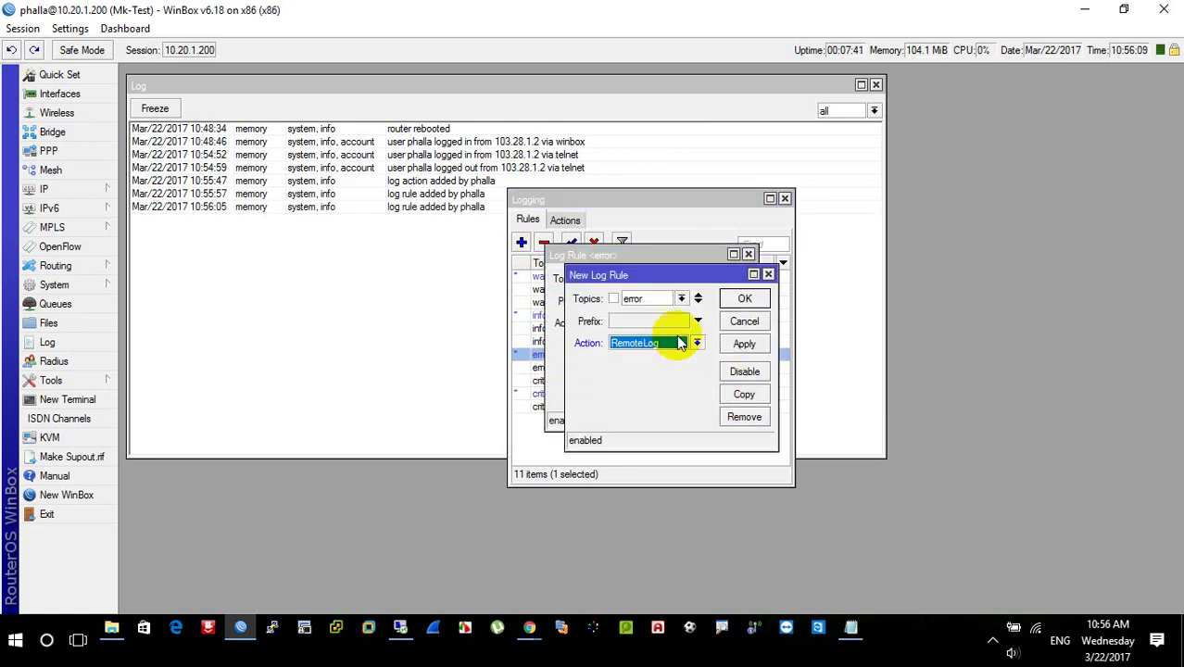
pyautogui.click(743, 298)
pyautogui.click(725, 279)
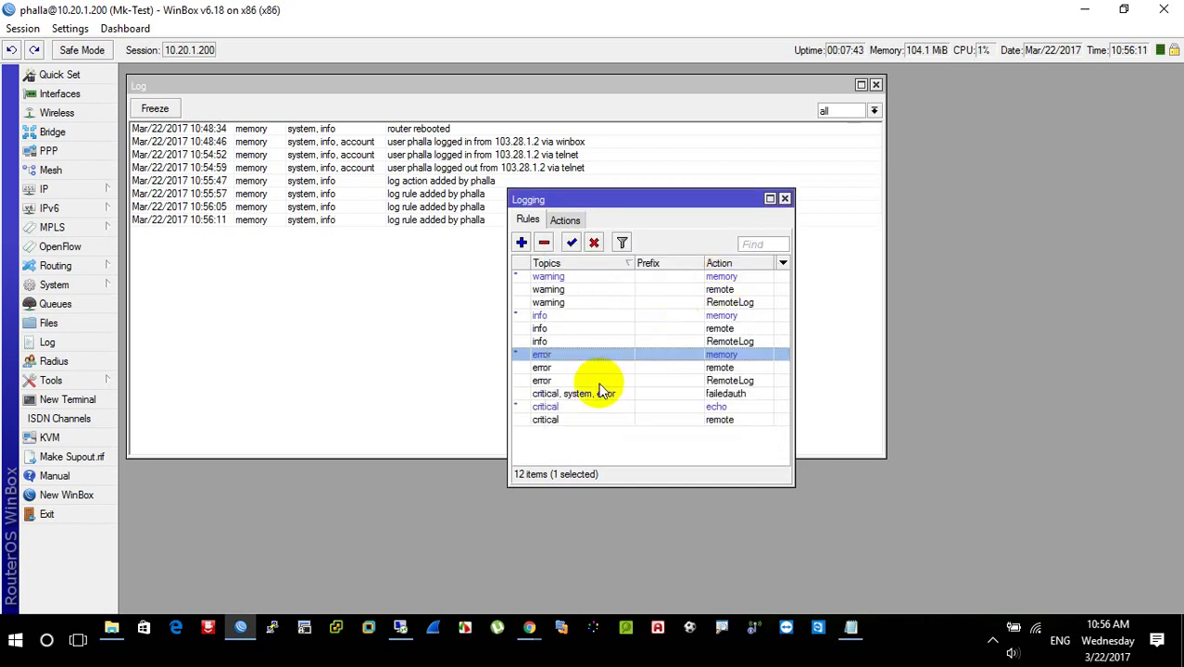
# - Copy the default critical log rule and save the copy with RemoteLog as its action
pyautogui.doubleClick(554, 408)
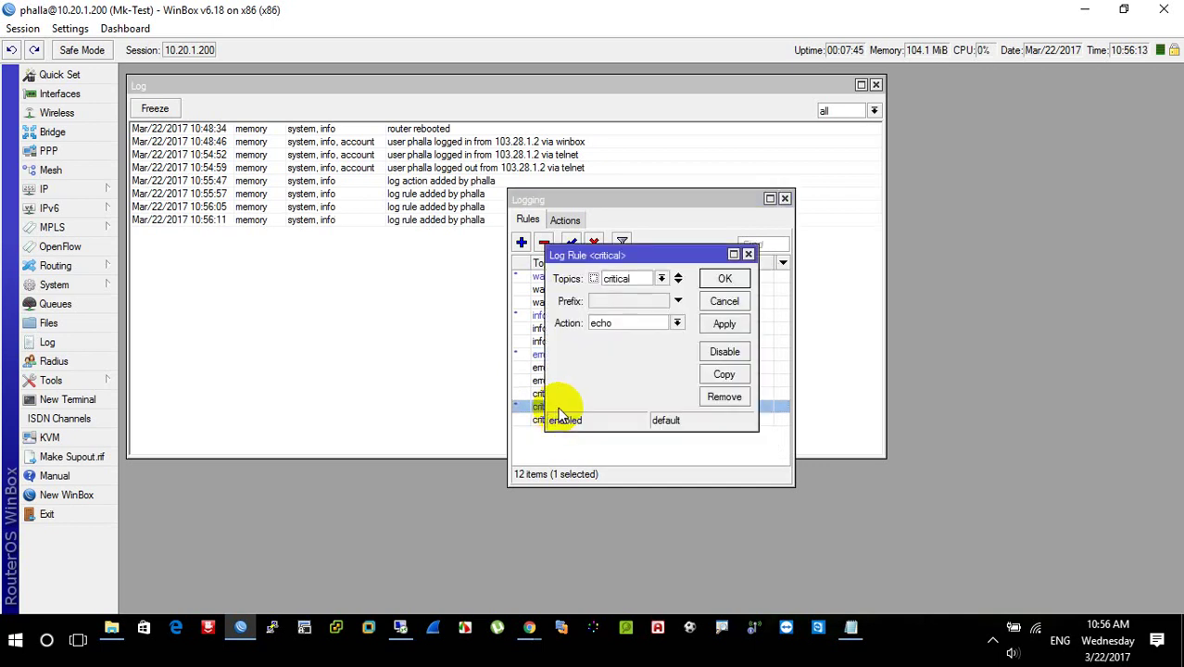
pyautogui.click(725, 375)
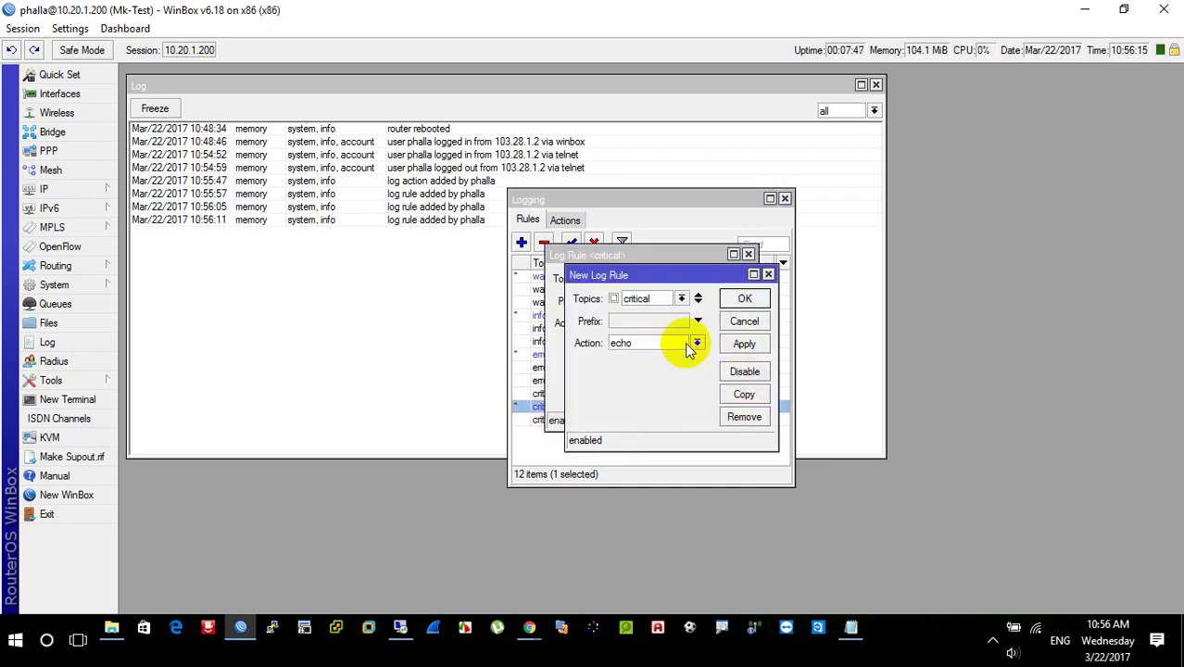
pyautogui.click(696, 343)
pyautogui.click(642, 361)
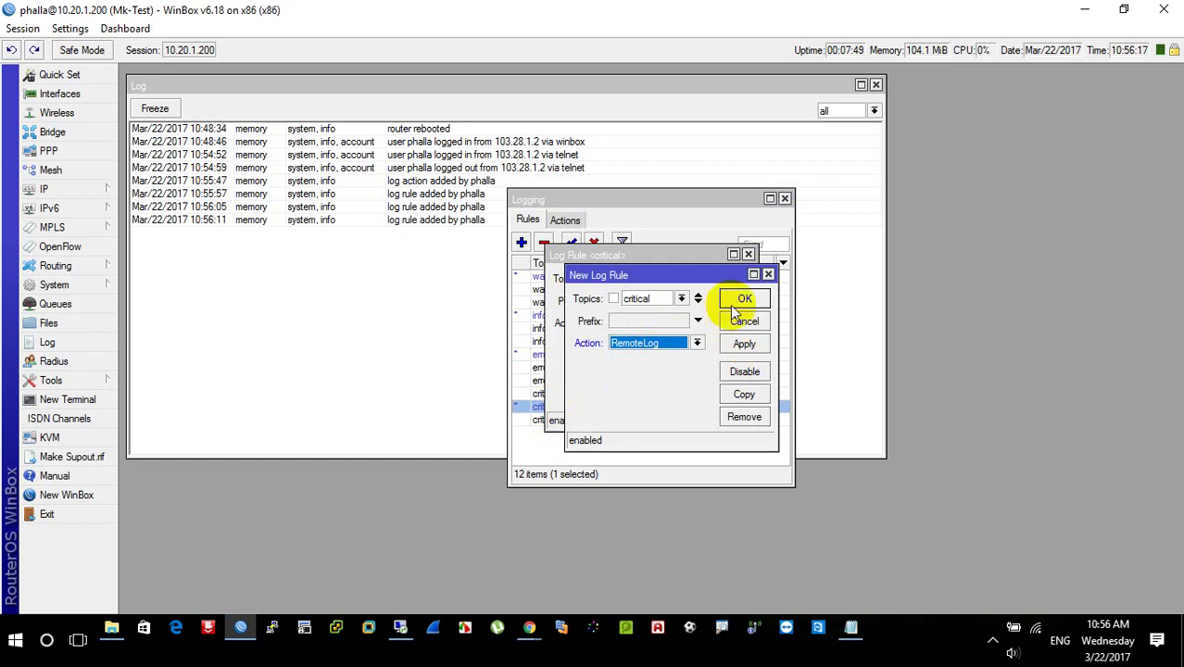
pyautogui.click(744, 298)
pyautogui.click(725, 280)
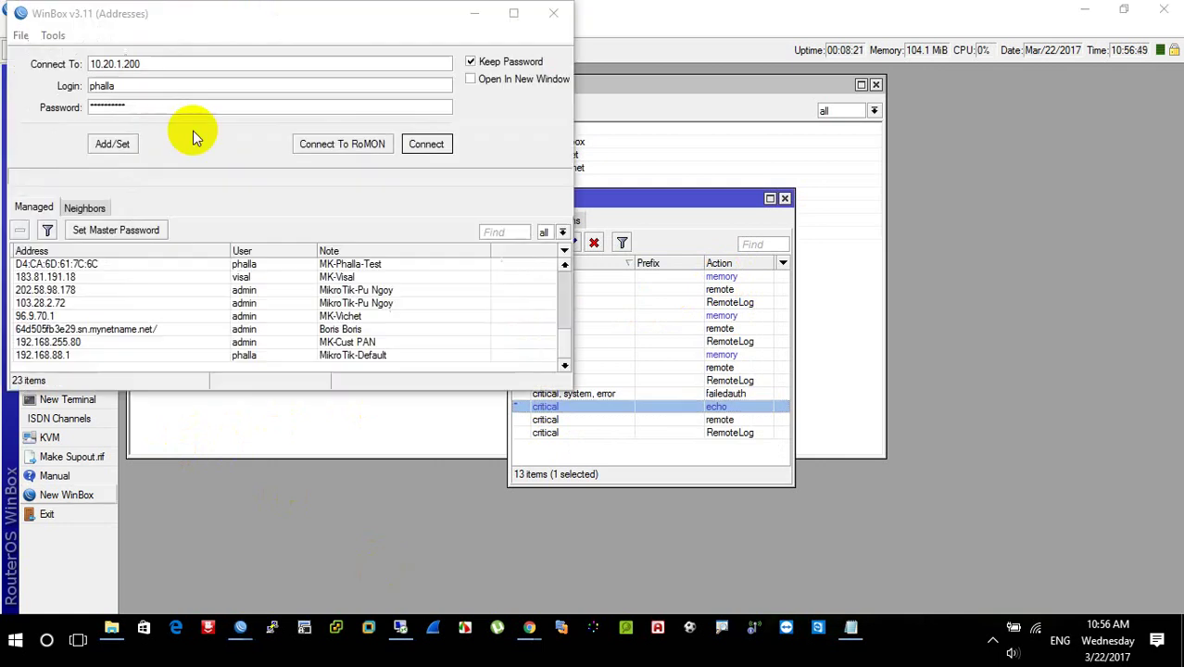
# - In a new WinBox login window, enter a wrong password and try twice to connect to 10.20.1.200
pyautogui.moveTo(238, 27); pyautogui.dragTo(307, 31)
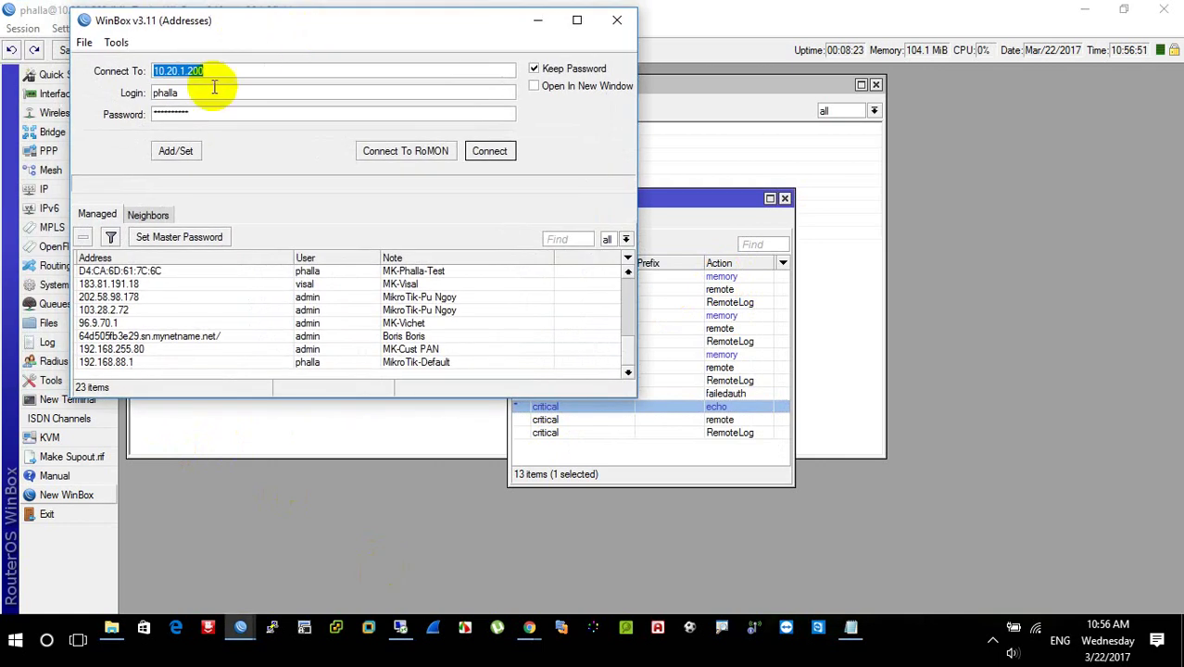
pyautogui.click(211, 116)
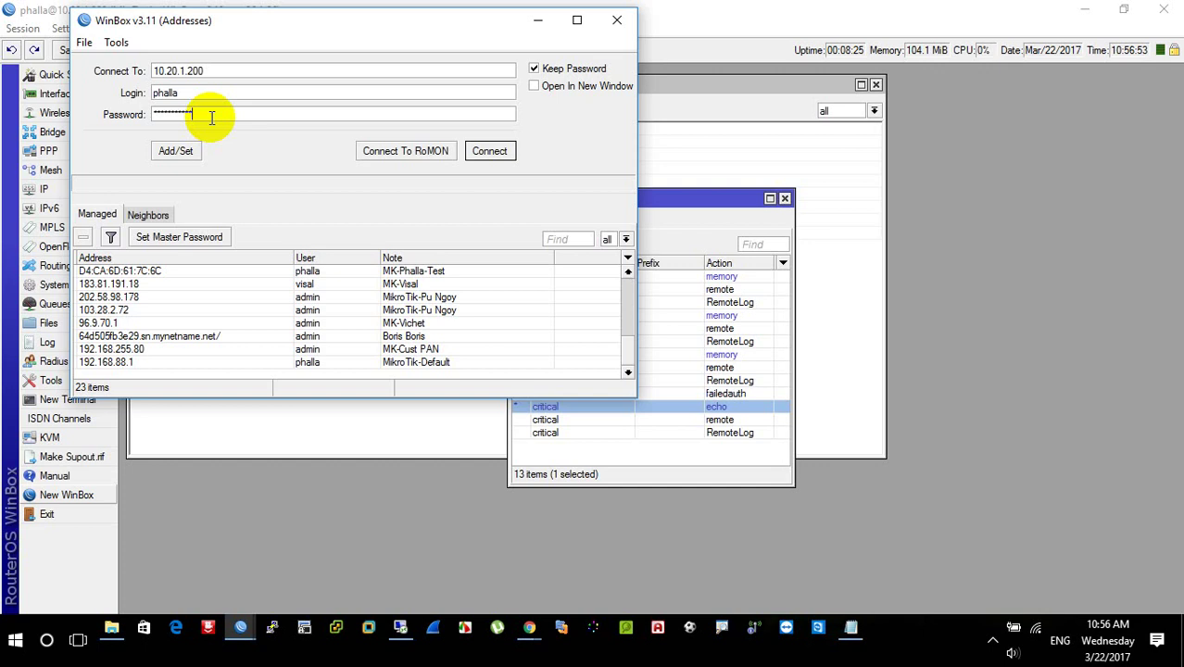
pyautogui.click(503, 151)
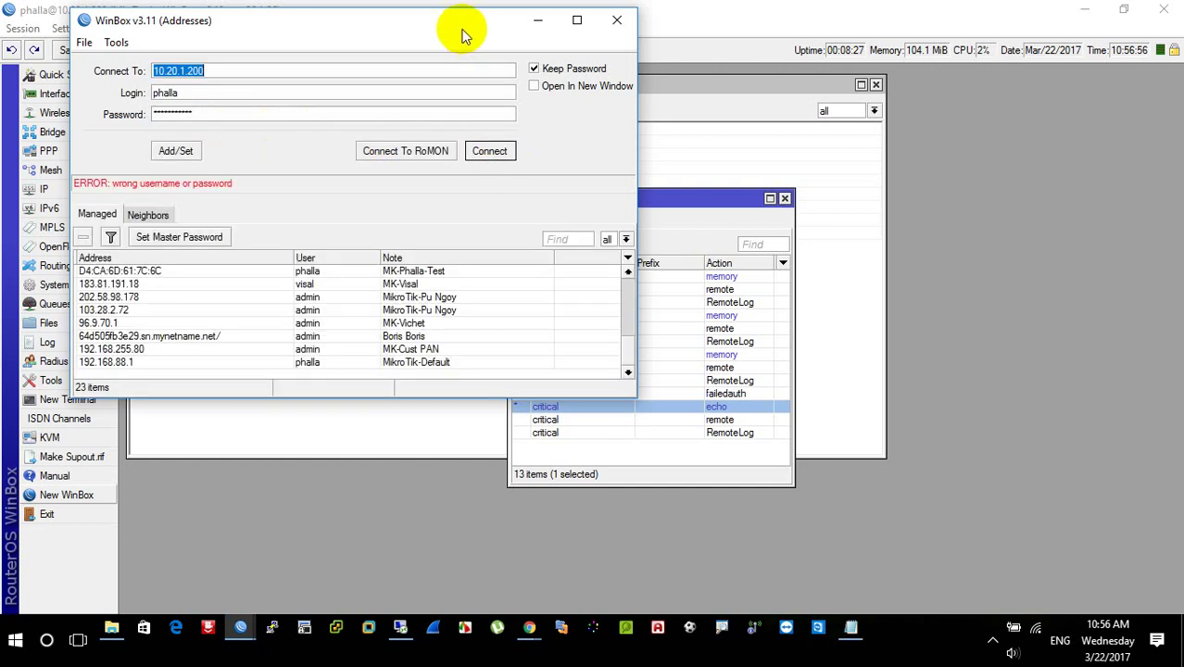
pyautogui.moveTo(463, 34); pyautogui.dragTo(960, 53)
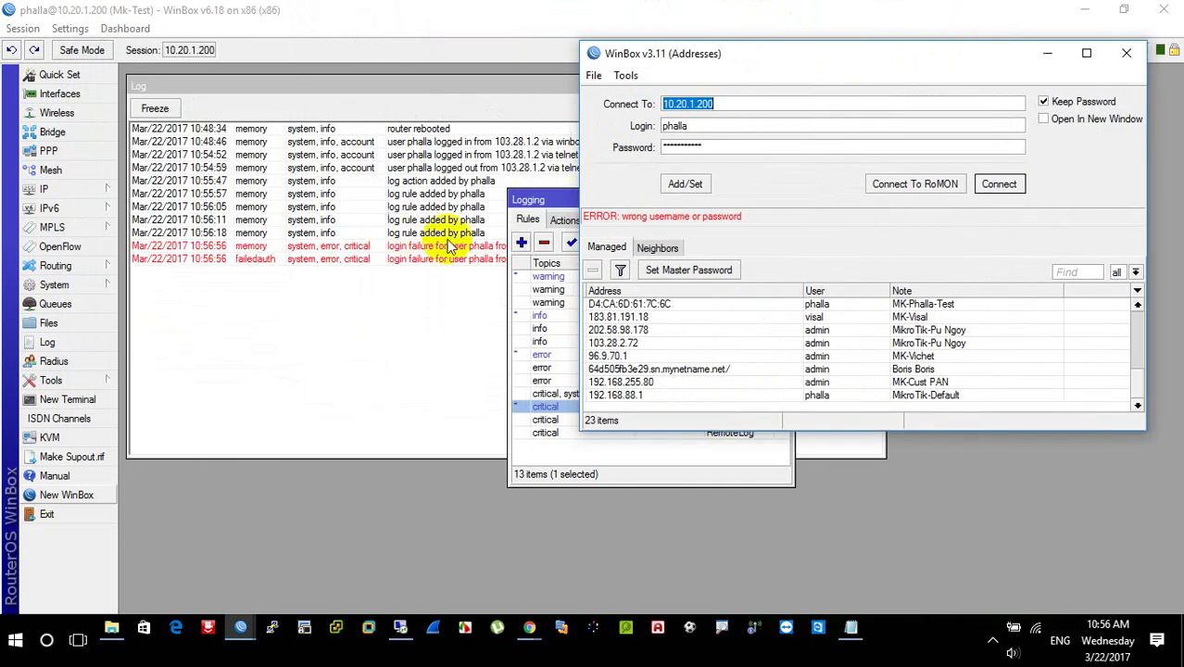
pyautogui.click(1005, 185)
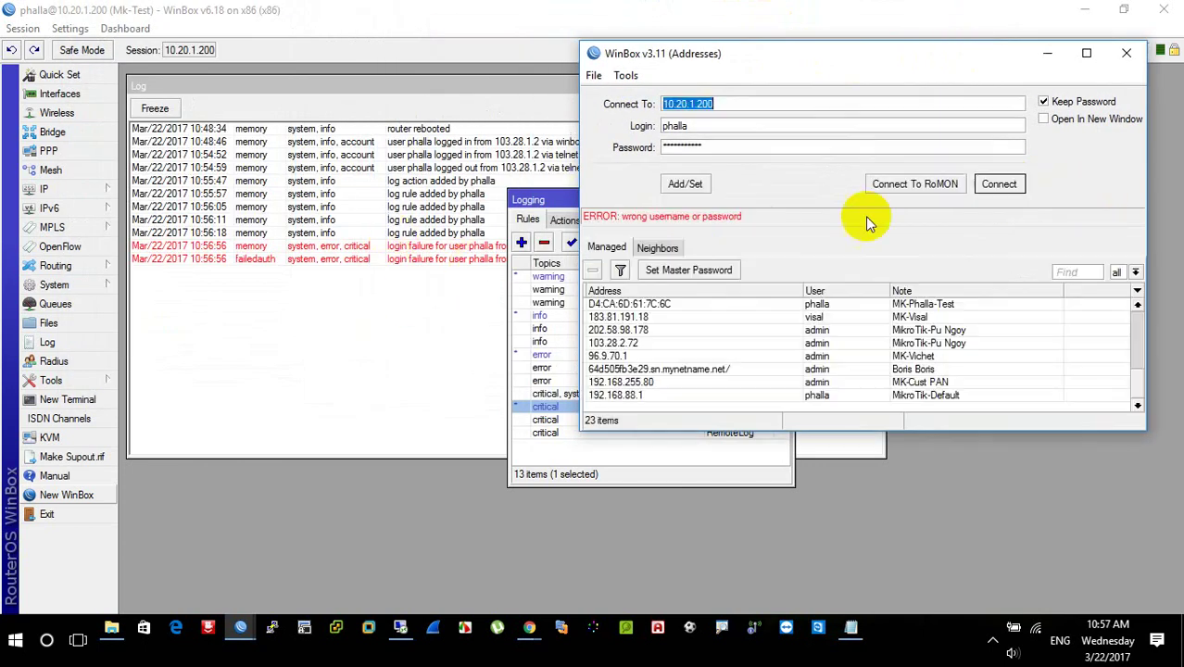
# - On the remote server, close the Visual Syslog Server setup and clear the message view, then return to WinBox
pyautogui.click(400, 627)
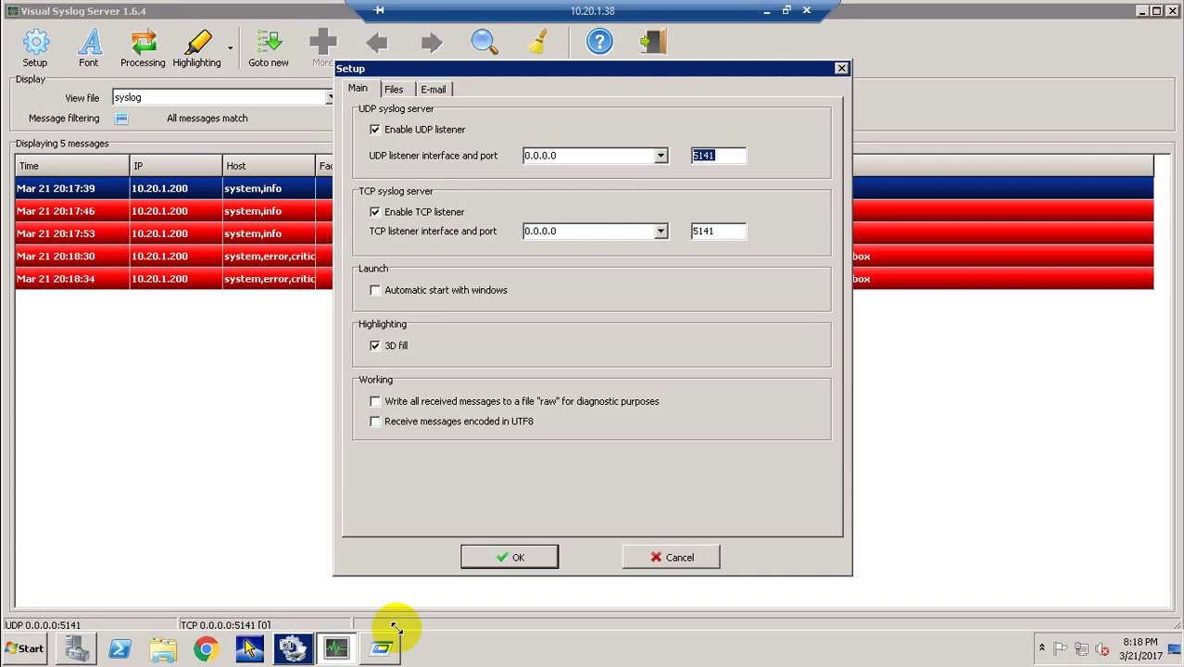
pyautogui.click(534, 557)
pyautogui.rightClick(275, 337)
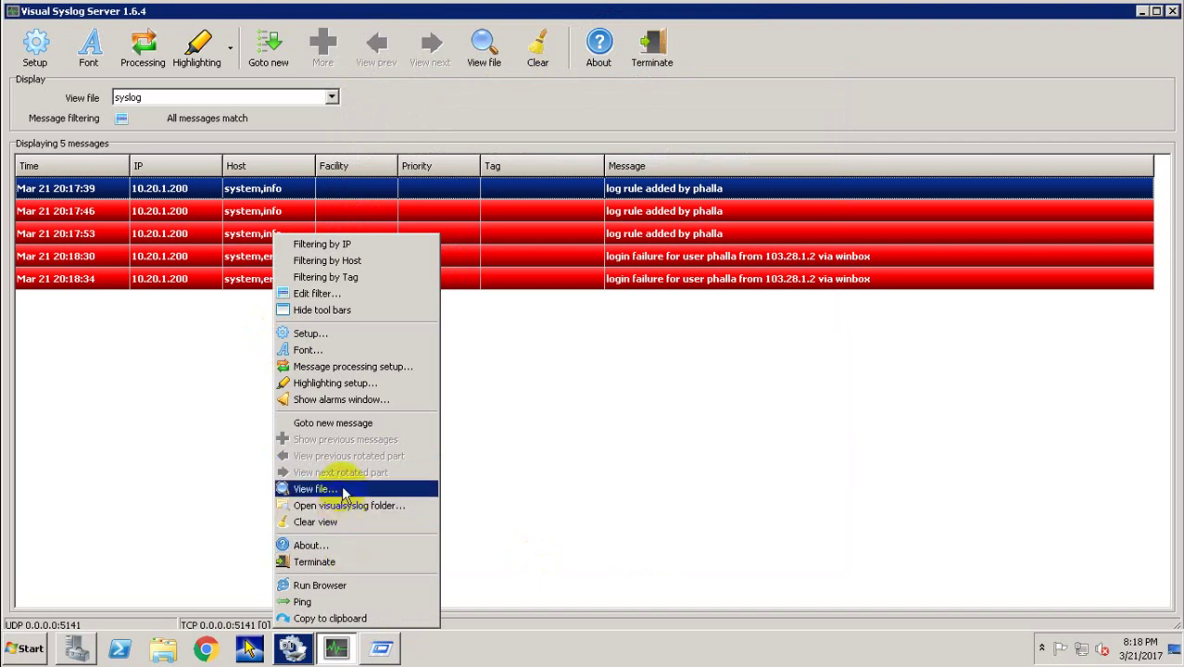
pyautogui.click(341, 522)
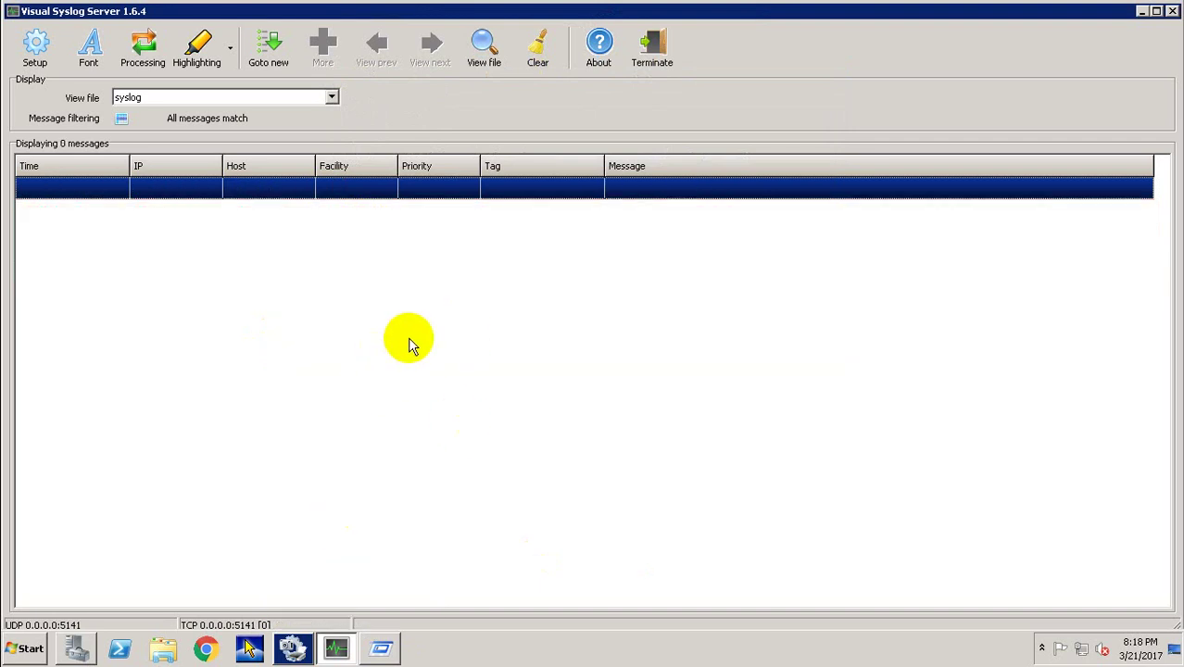
pyautogui.moveTo(709, 8)
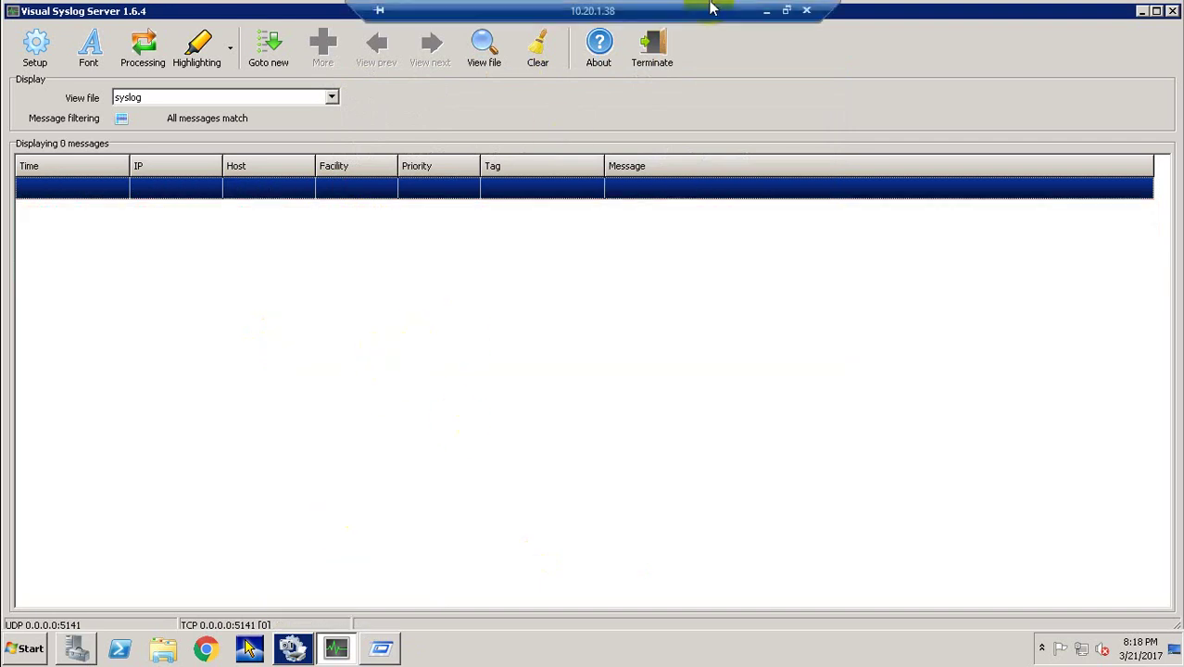
pyautogui.click(766, 13)
# - Repeat the wrong-password login to 10.20.1.200 several times, checking the messages received in Visual Syslog Server between attempts
pyautogui.click(1000, 184)
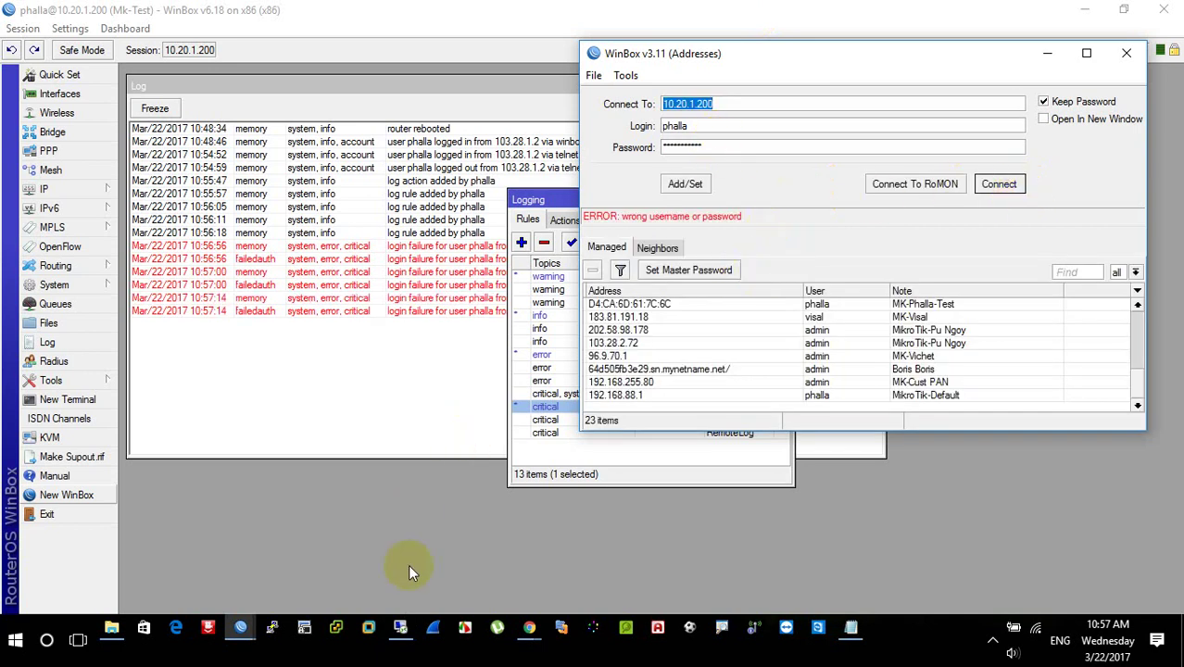
pyautogui.click(401, 628)
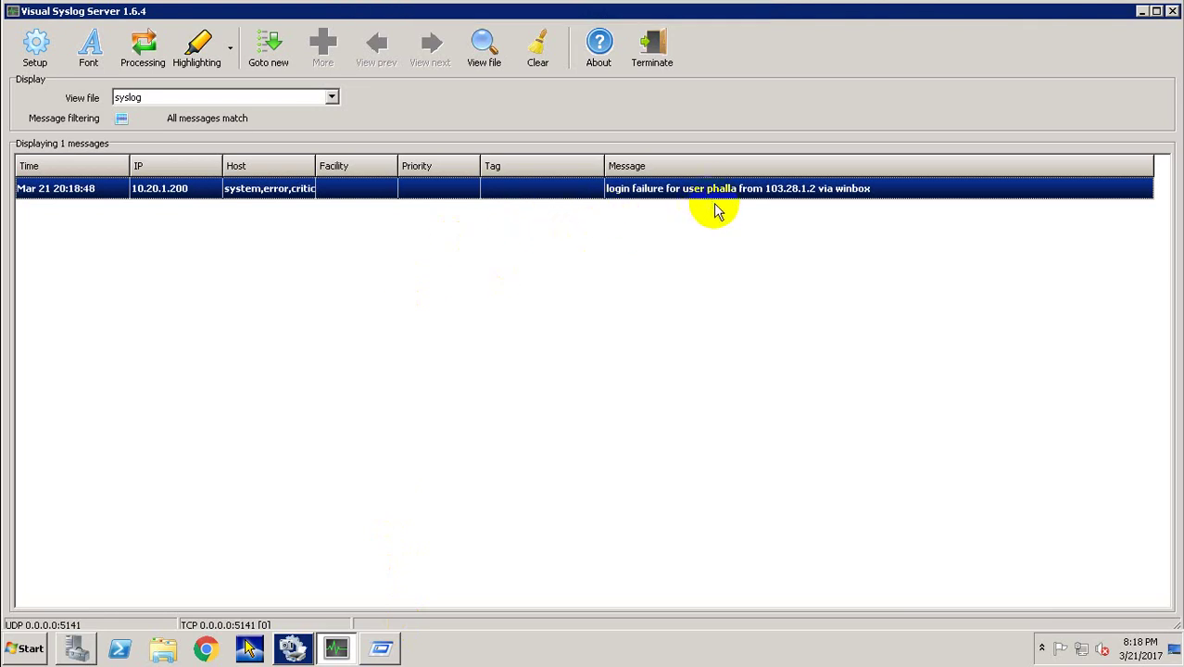
pyautogui.click(767, 13)
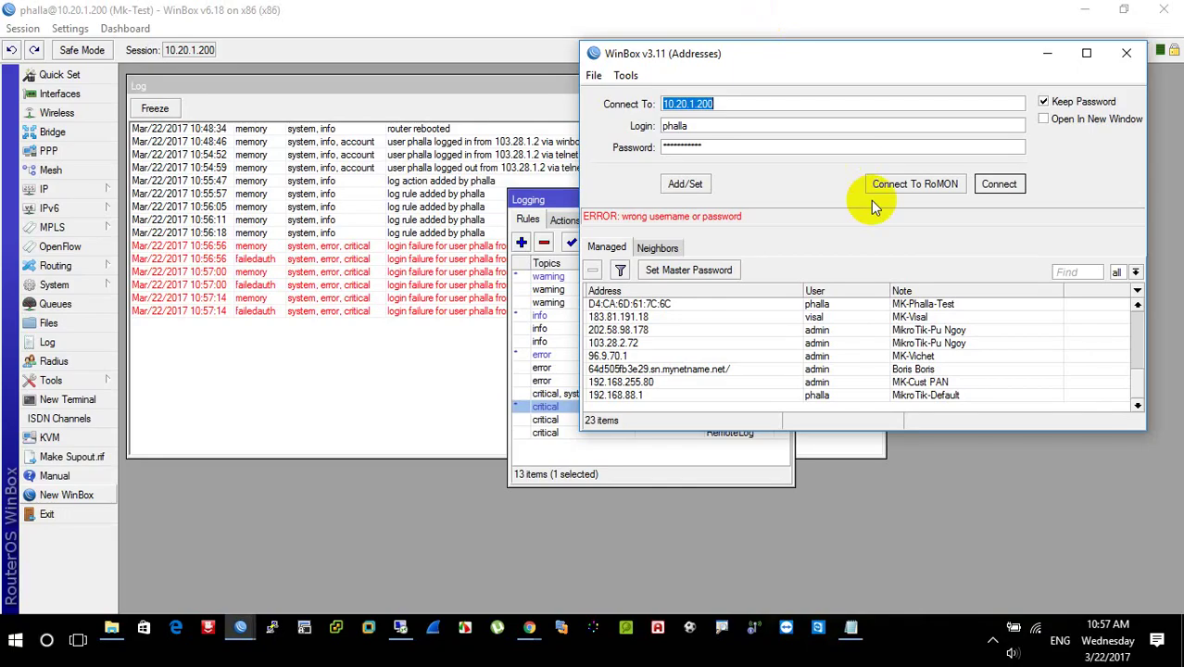
pyautogui.click(999, 184)
pyautogui.click(999, 184)
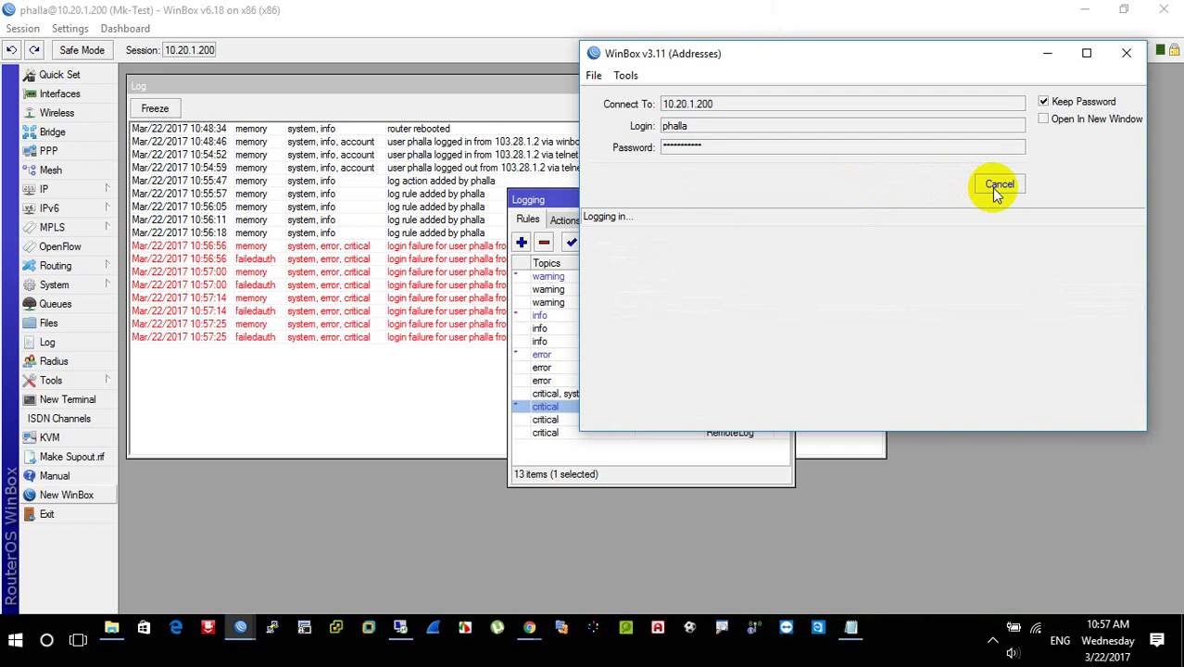
pyautogui.click(400, 627)
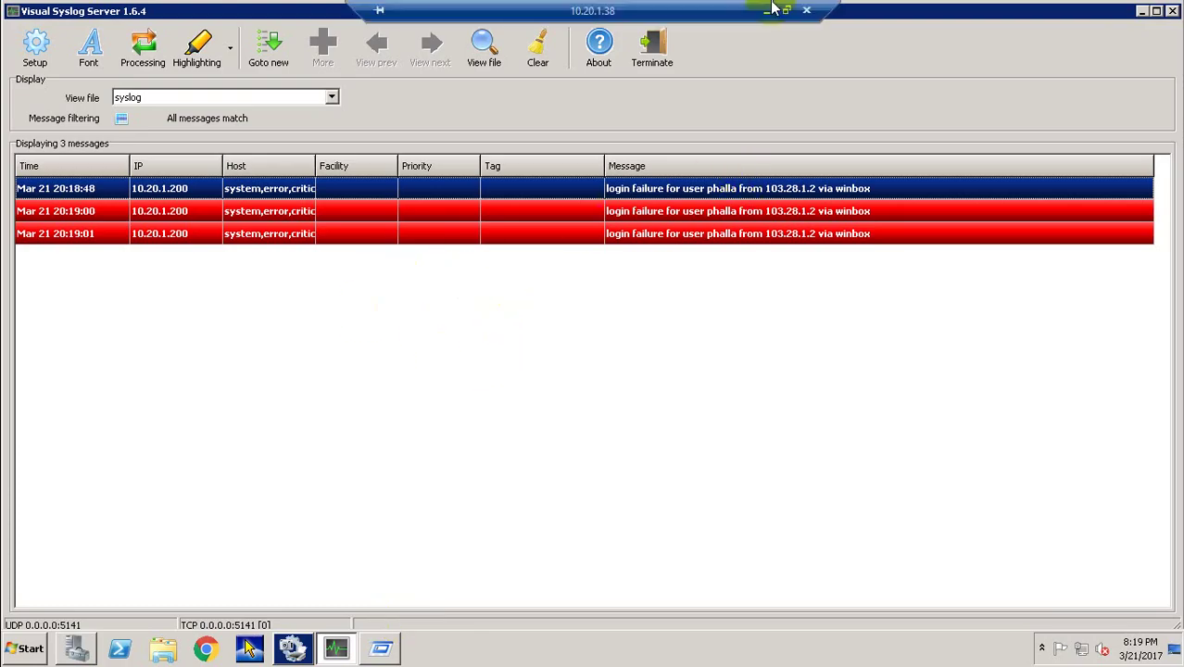
pyautogui.click(765, 11)
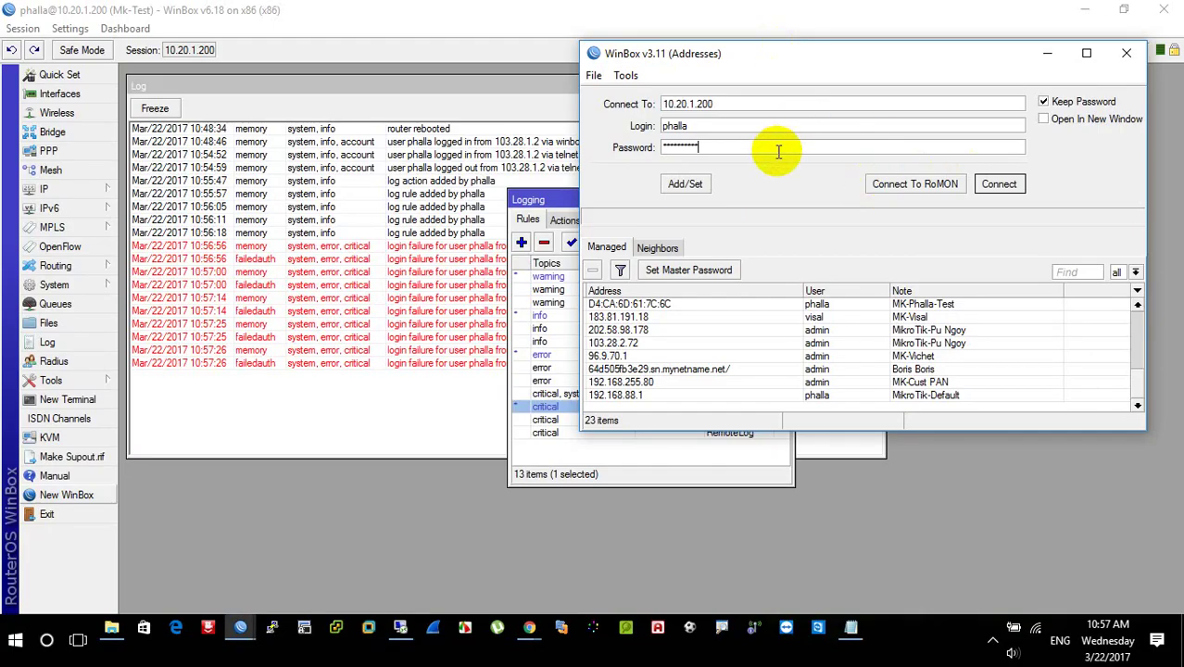
# - Connect to 10.20.1.200 with the correct password and check the messages received in Visual Syslog Server
pyautogui.click(997, 183)
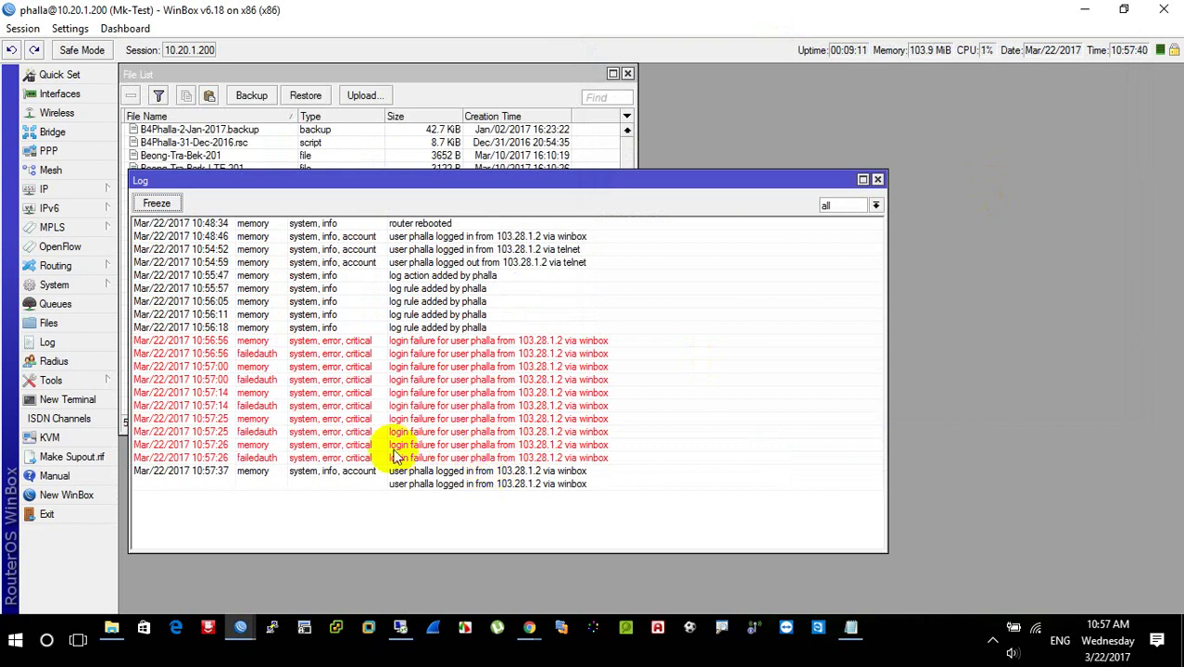
pyautogui.click(402, 630)
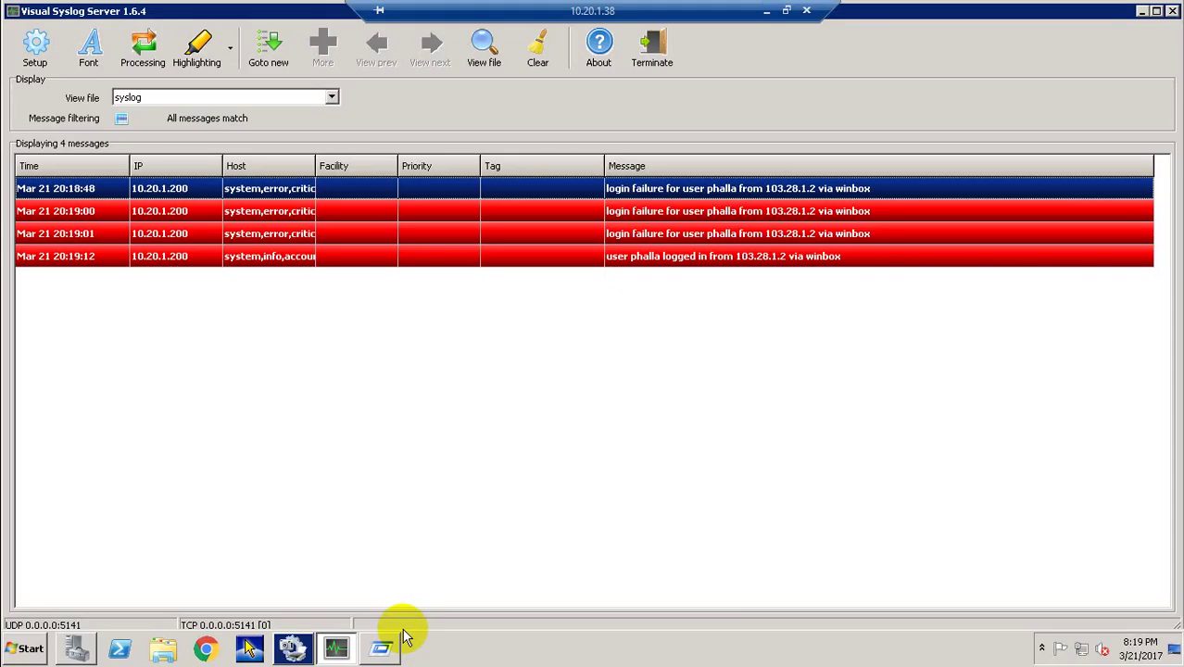
pyautogui.rightClick(479, 398)
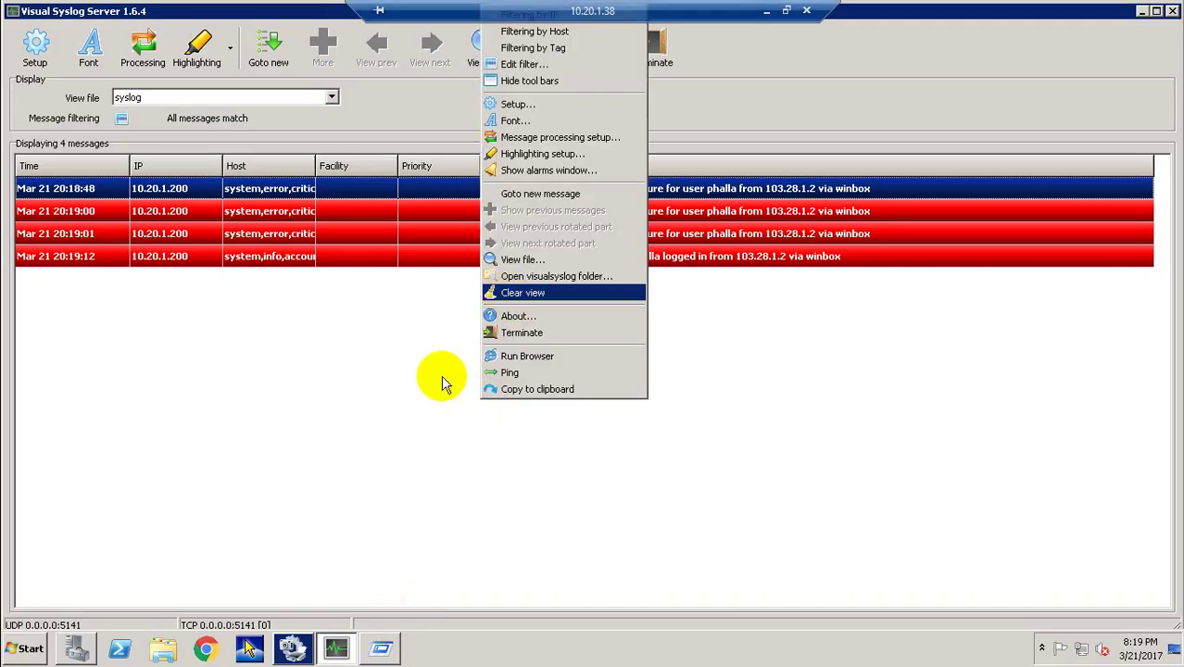
pyautogui.click(351, 341)
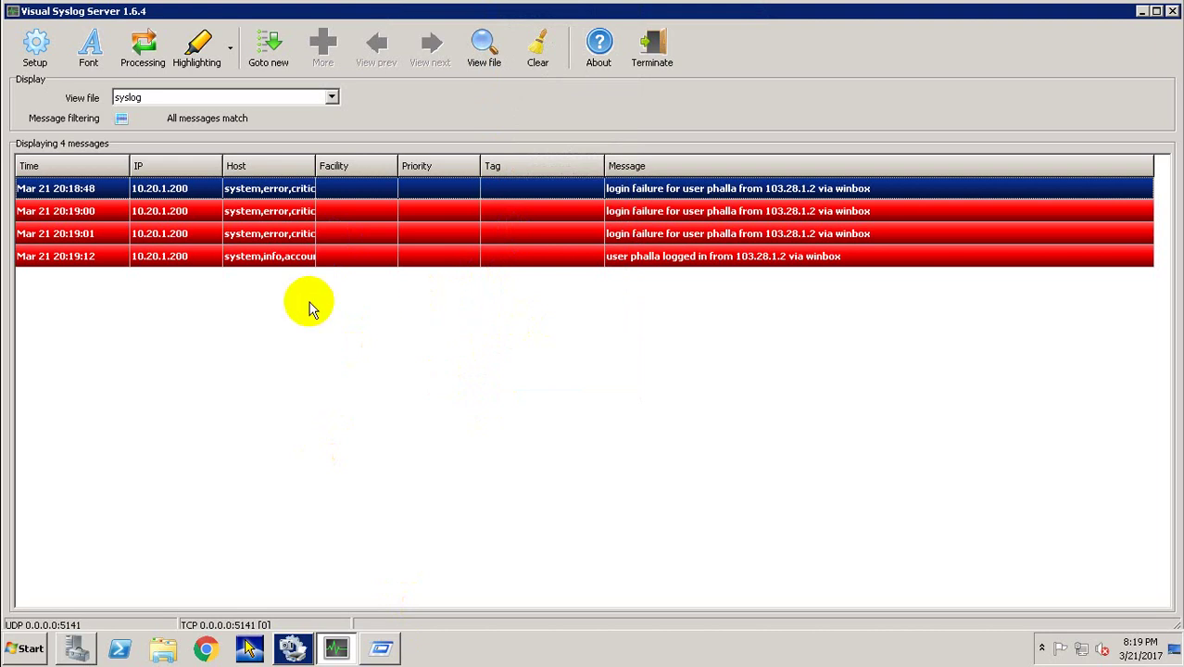
# - Write the note "you can configure it to sent an email..." in the Windows Run box
pyautogui.press('super+r')
pyautogui.write('you')
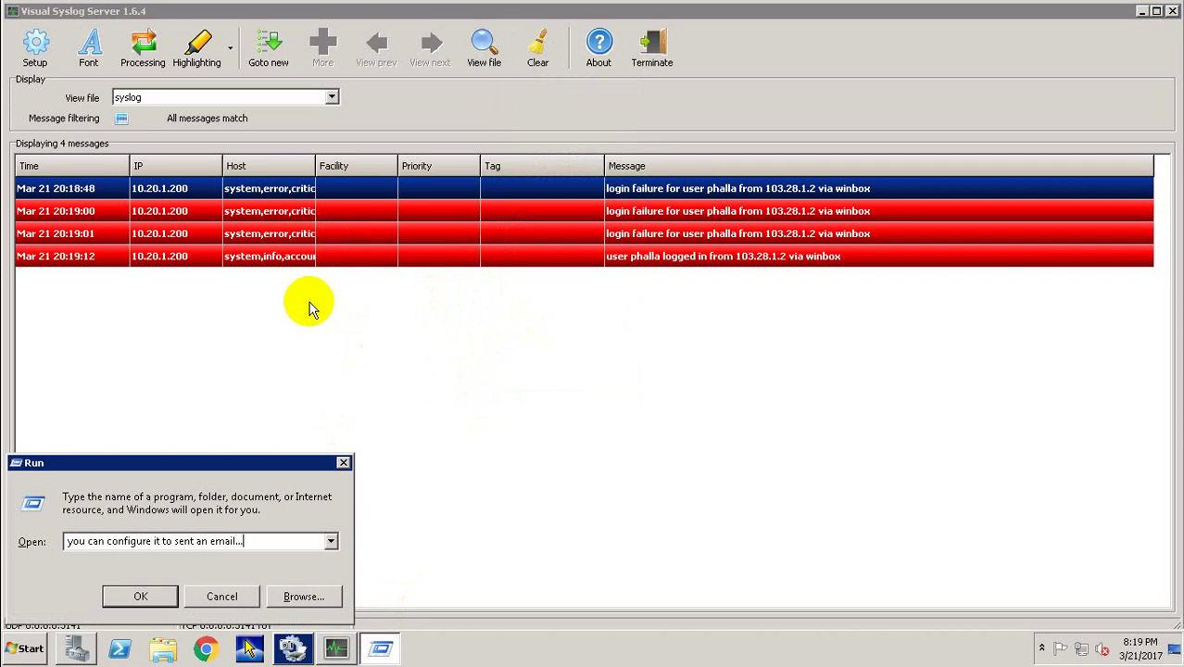
# - Review the log file, e-mail and main listener settings in the Visual Syslog Server setup, then close it
pyautogui.click(34, 46)
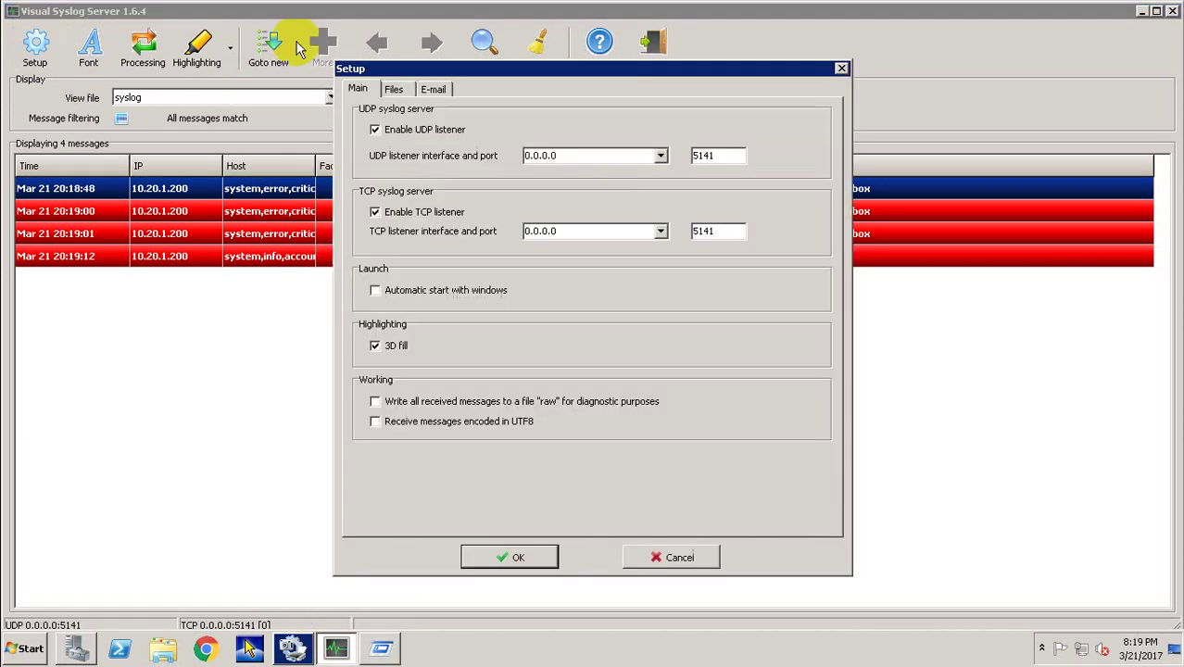
pyautogui.click(396, 89)
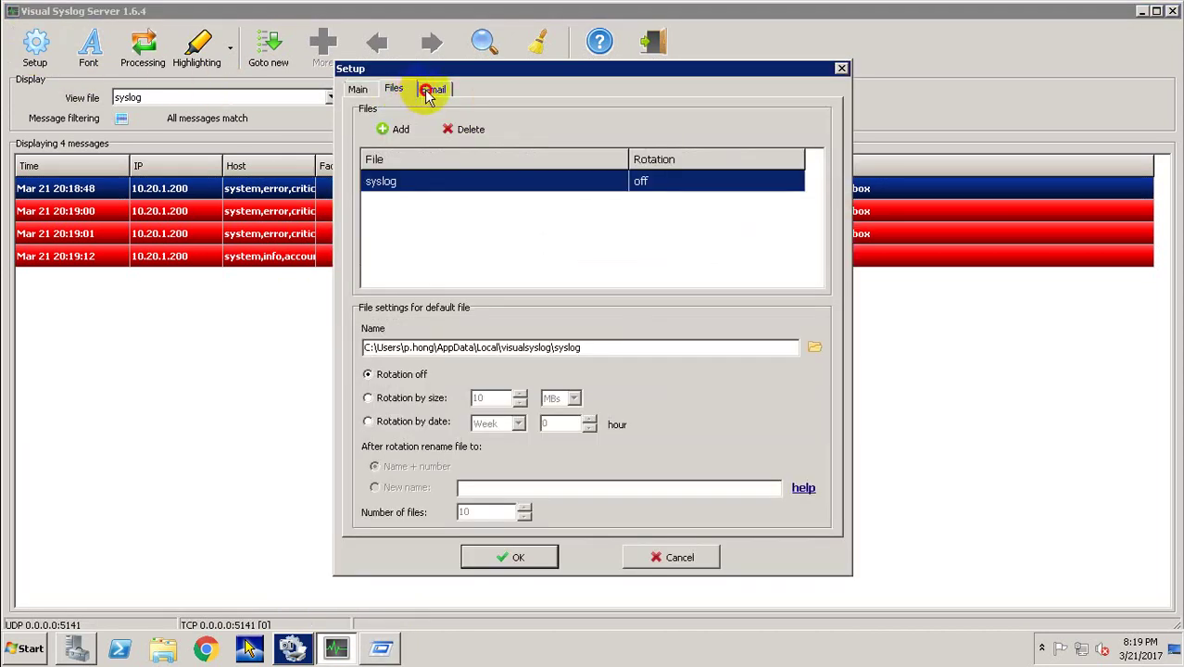
pyautogui.click(432, 89)
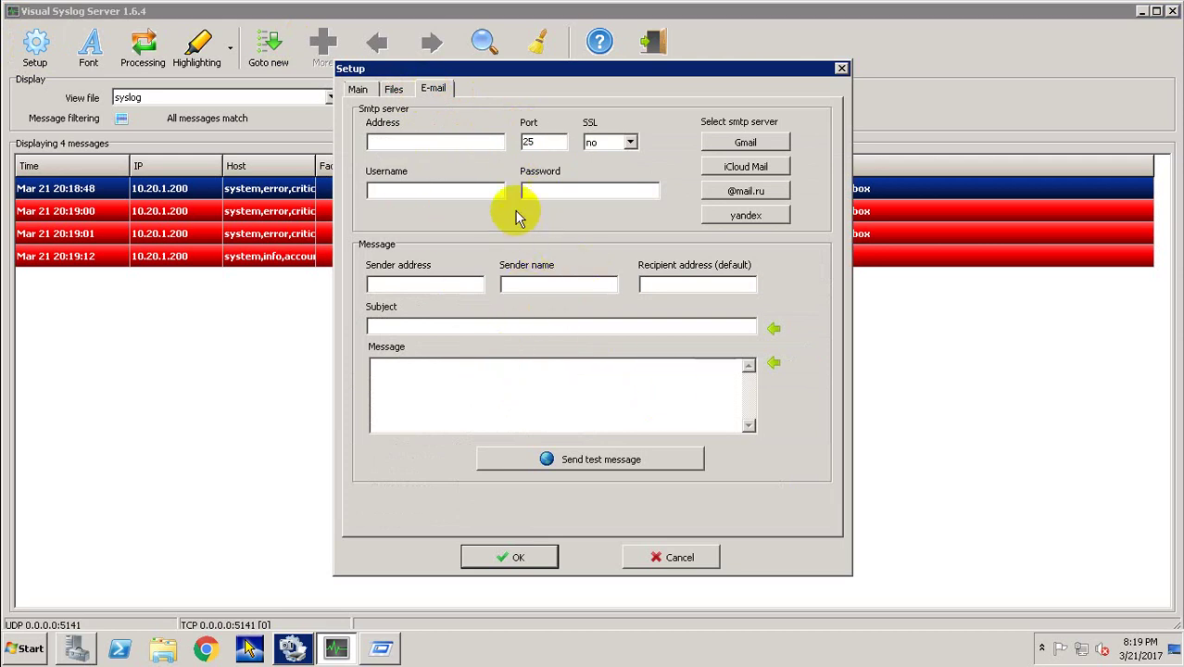
pyautogui.click(396, 89)
pyautogui.click(358, 90)
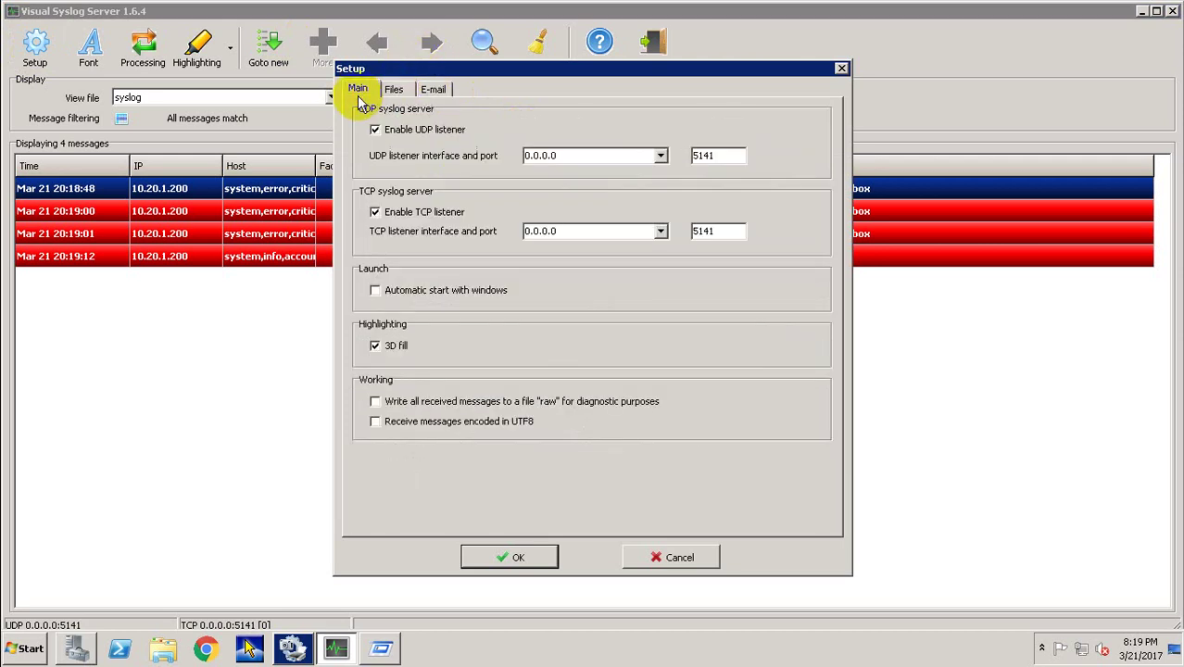
pyautogui.click(841, 70)
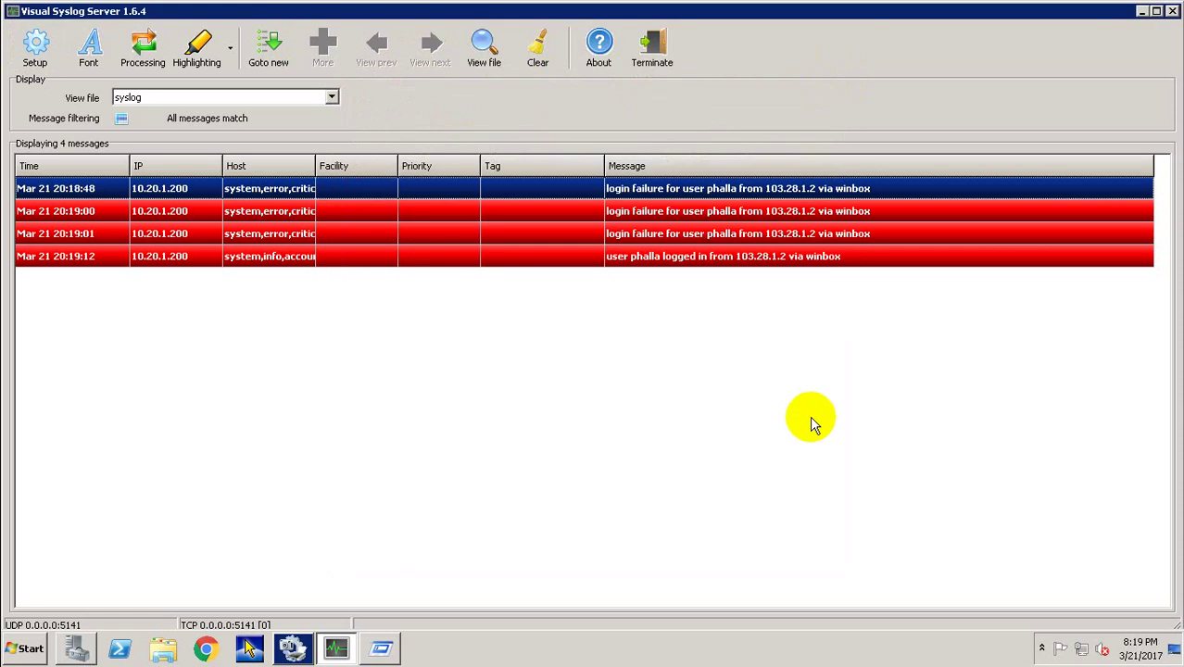